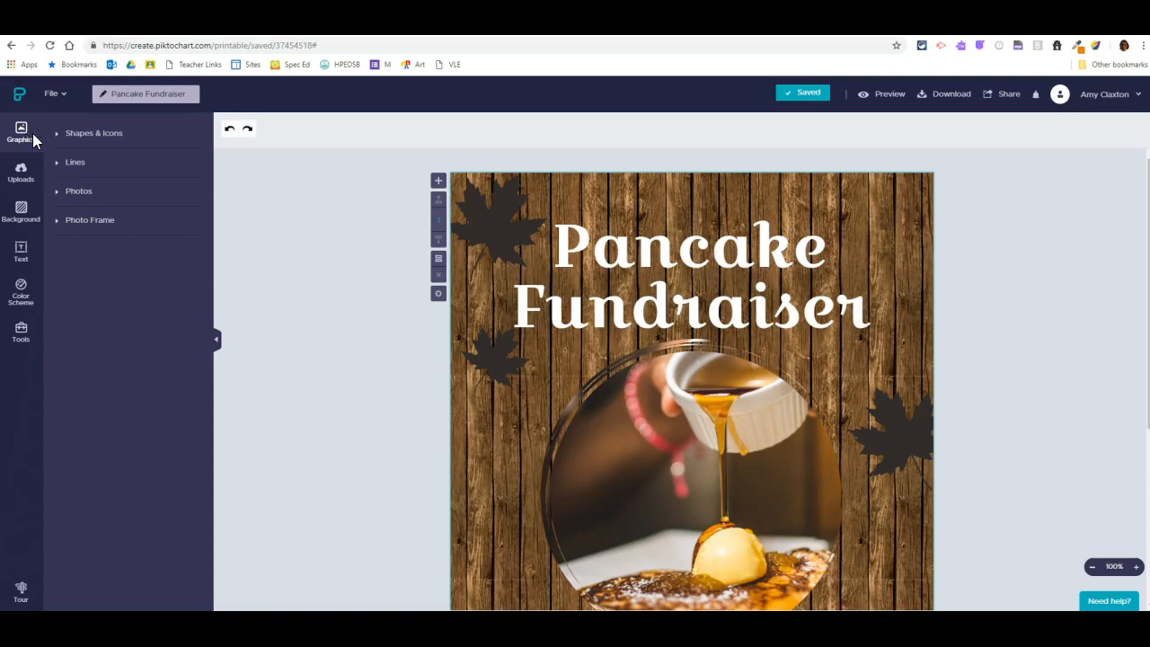
- Search the shapes and icons library for "leaf" and look over the matching graphics
click(82, 135)
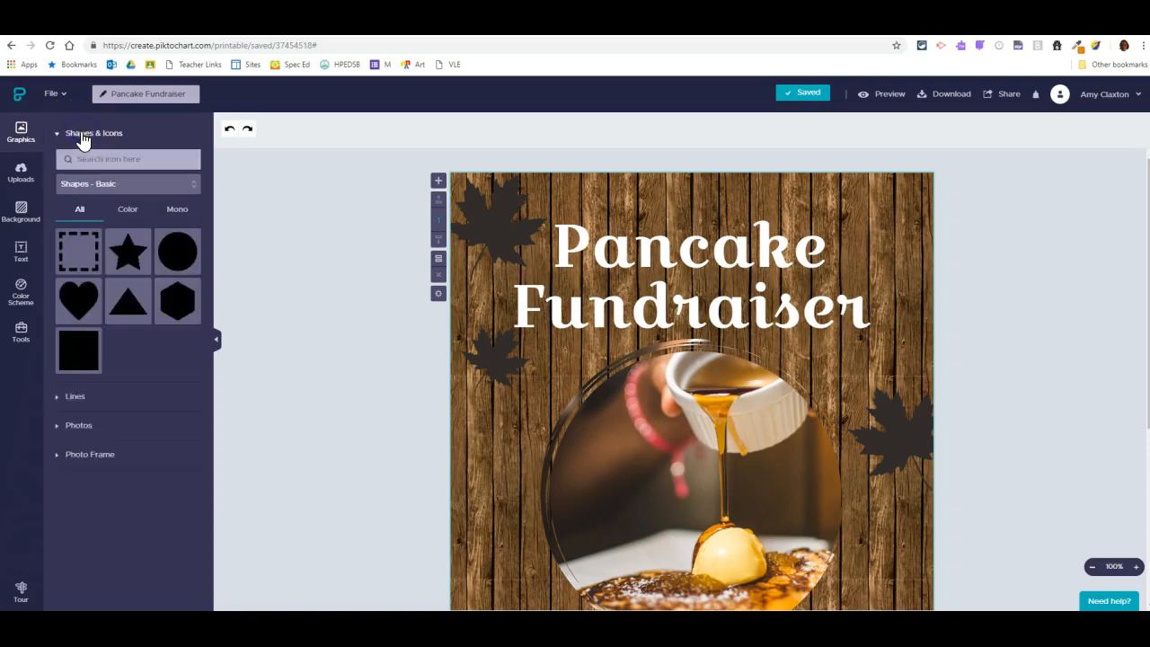
click(91, 159)
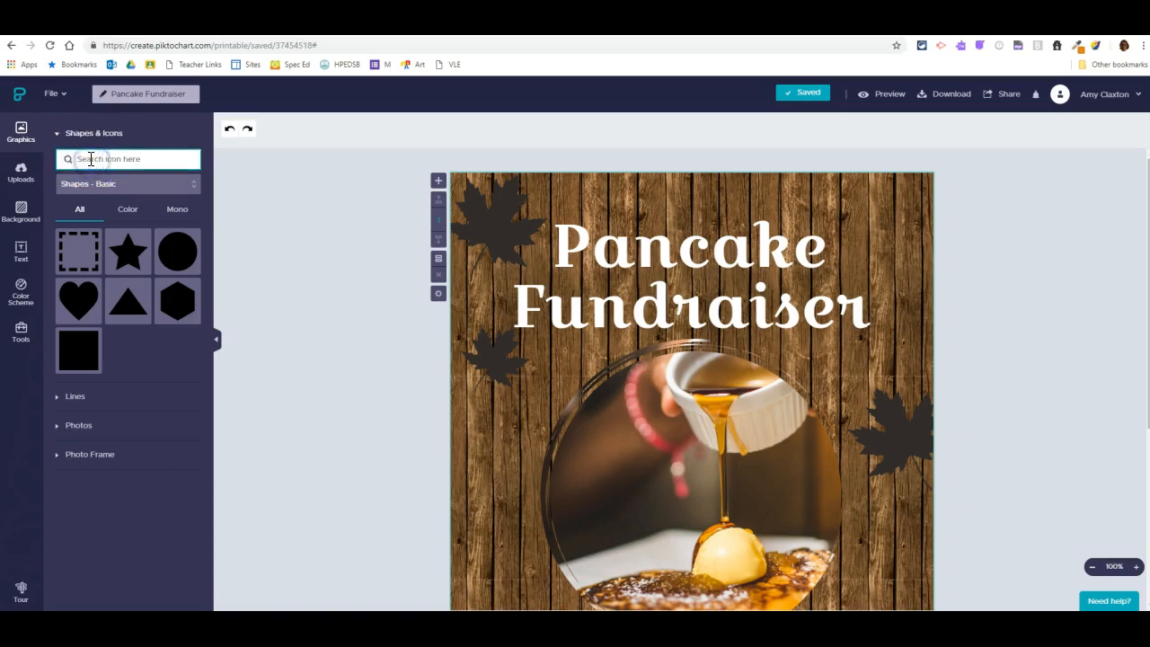
text(leaf)
key(Return)
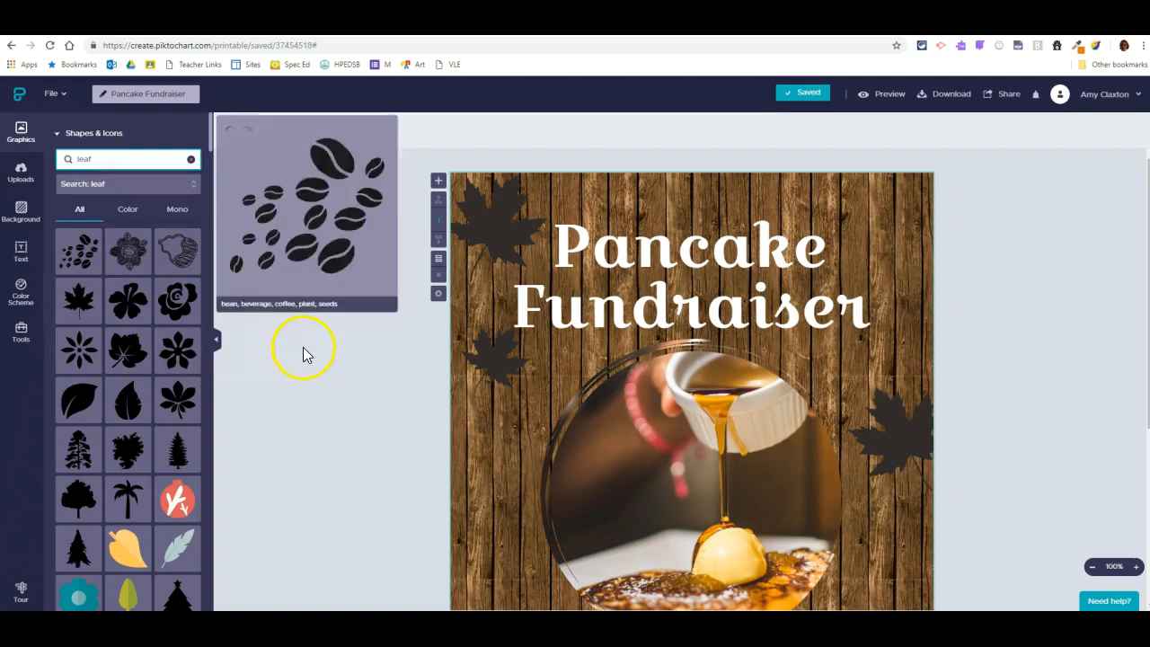
click(57, 135)
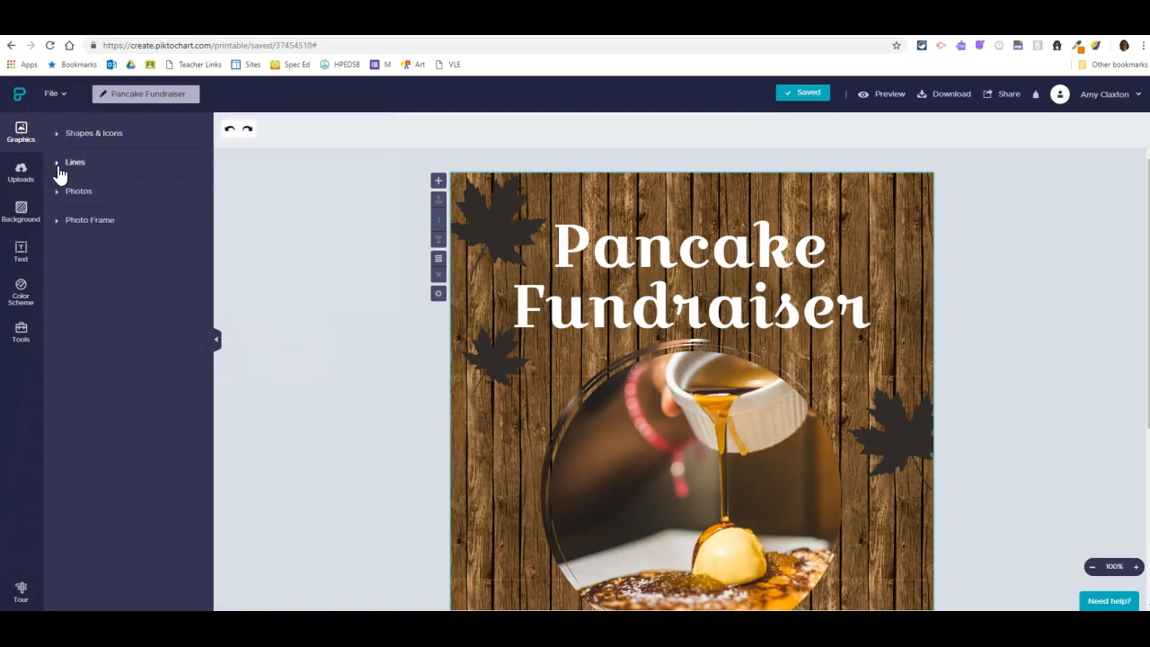
- Try a solid line stretched to about 459 x 178 across the pancake photo, and delete it
click(70, 167)
click(82, 208)
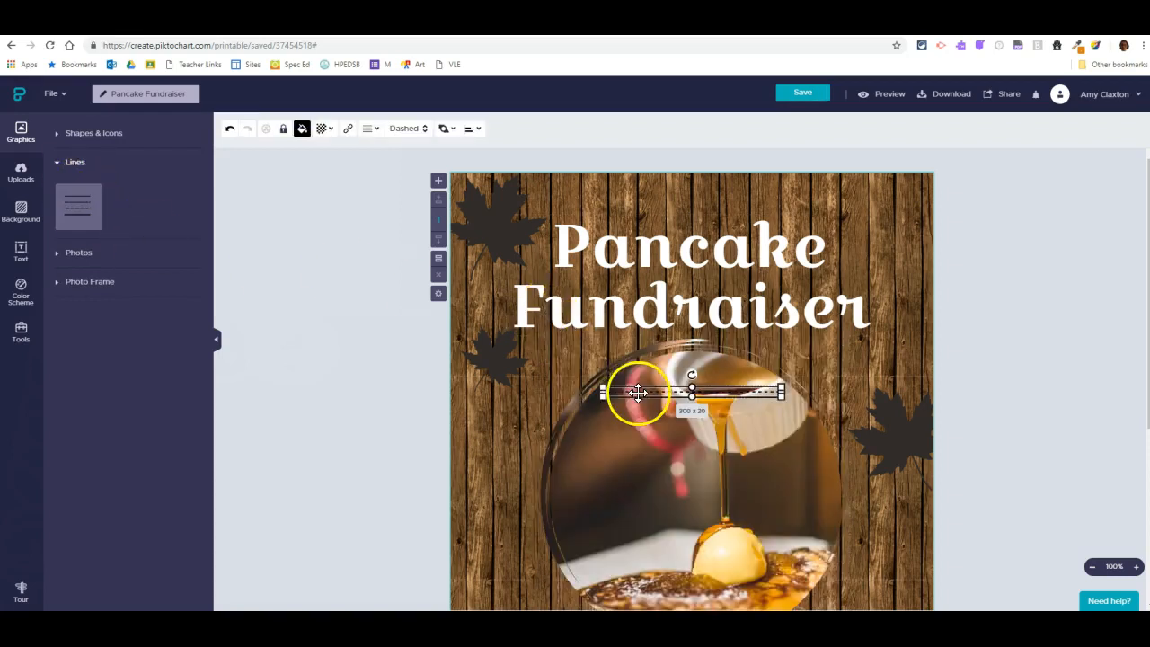
click(422, 132)
click(415, 141)
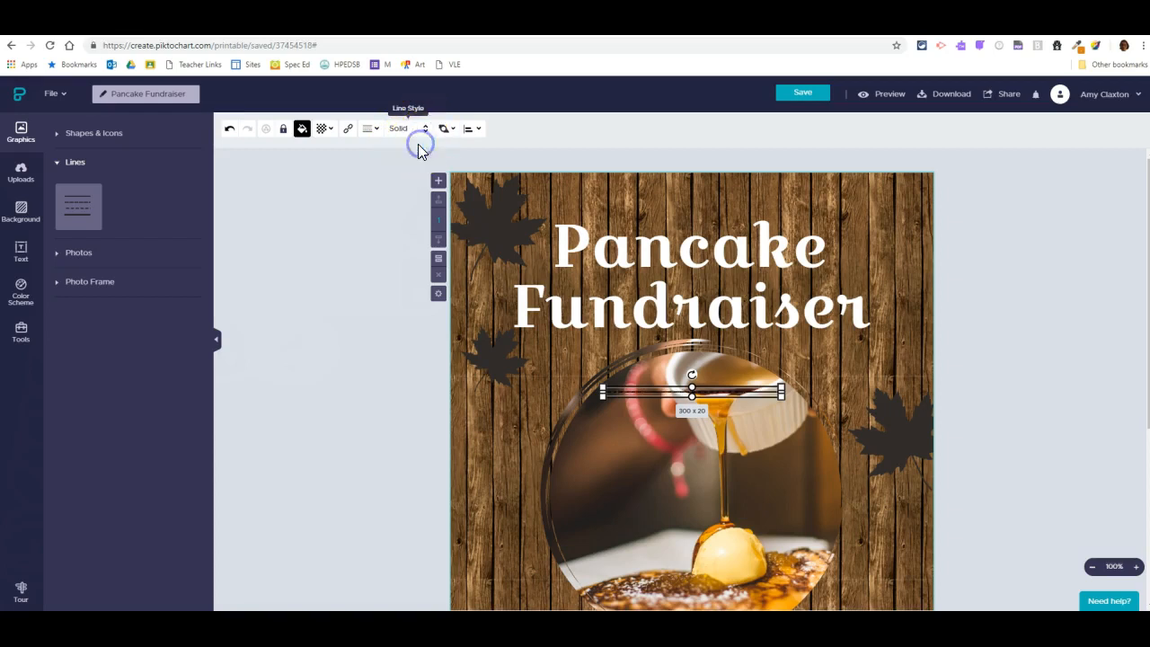
drag(593, 392, 504, 493)
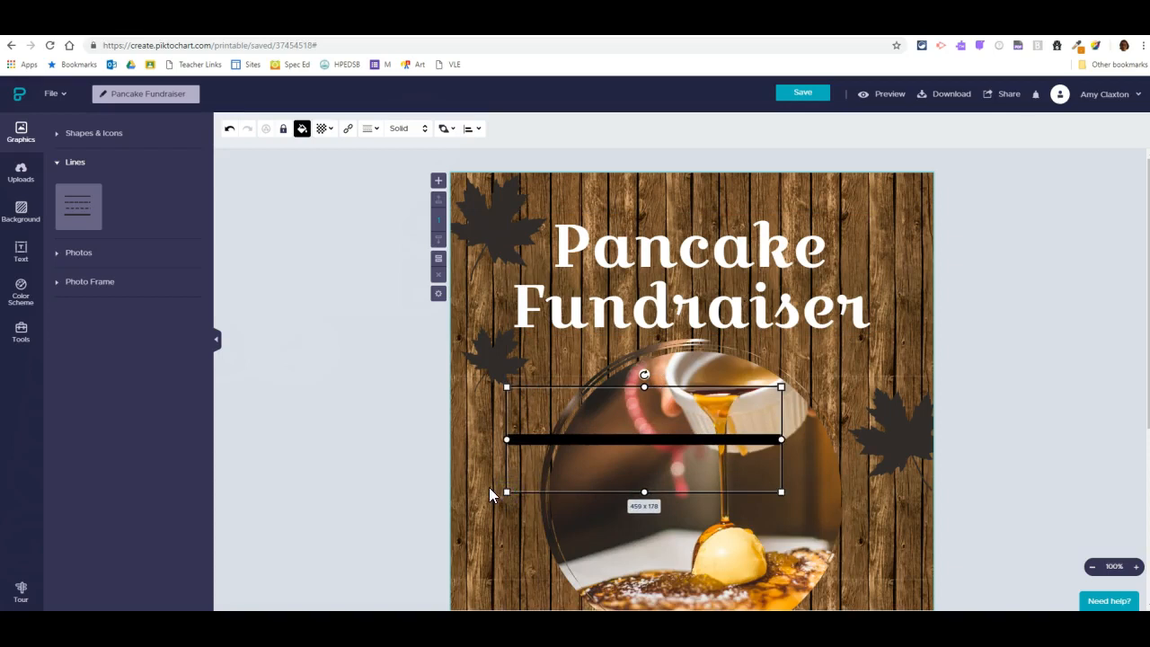
key(Delete)
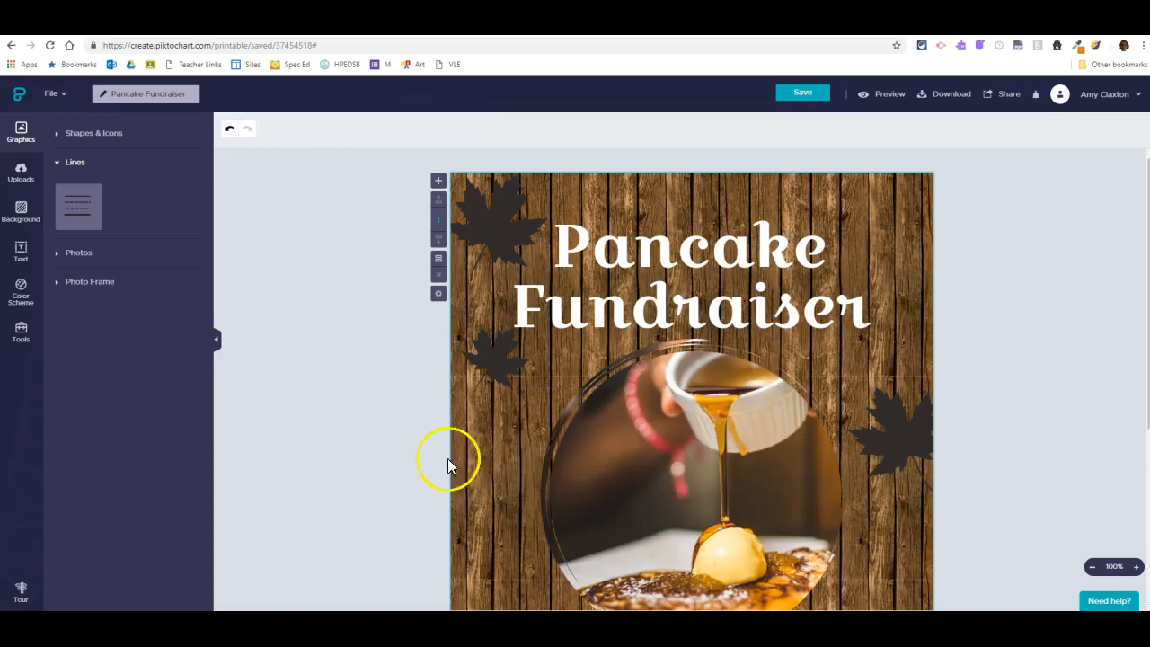
- Browse the stock pancake photos and the available photo frames
click(79, 255)
mouse_move(81, 261)
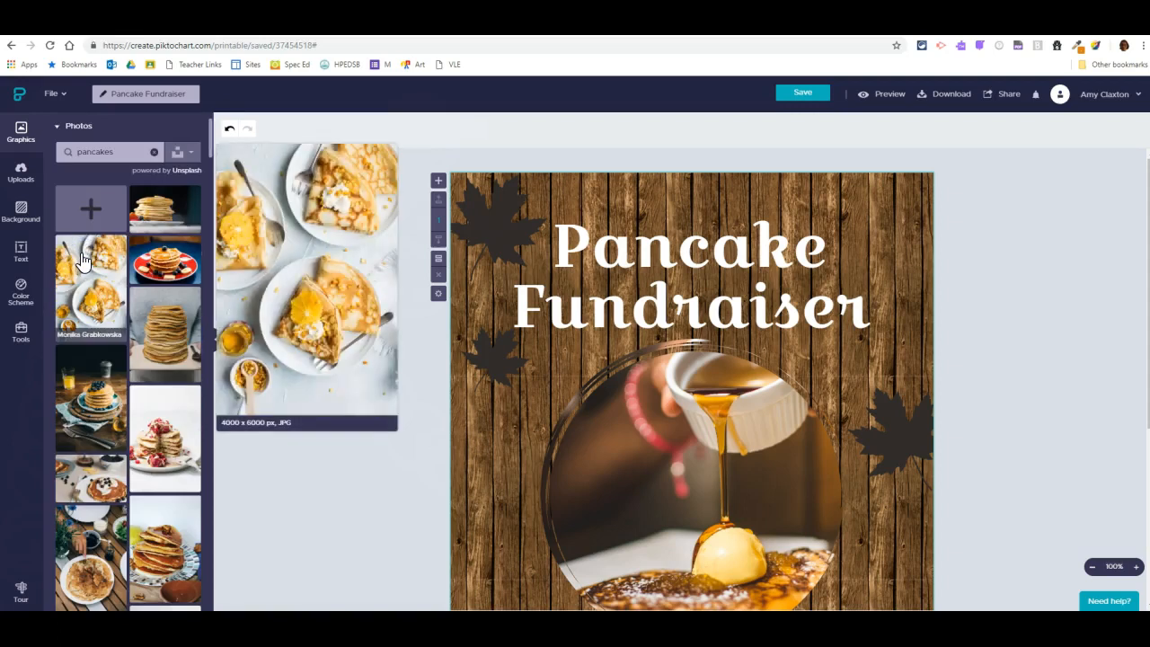
click(58, 133)
click(69, 224)
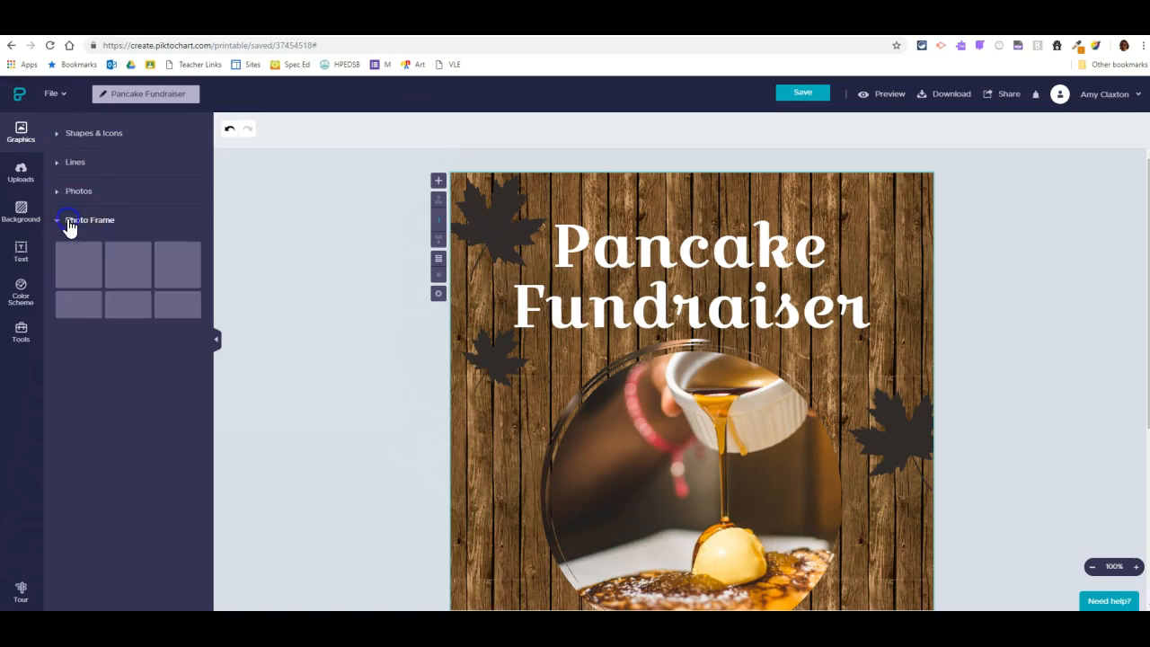
mouse_move(126, 223)
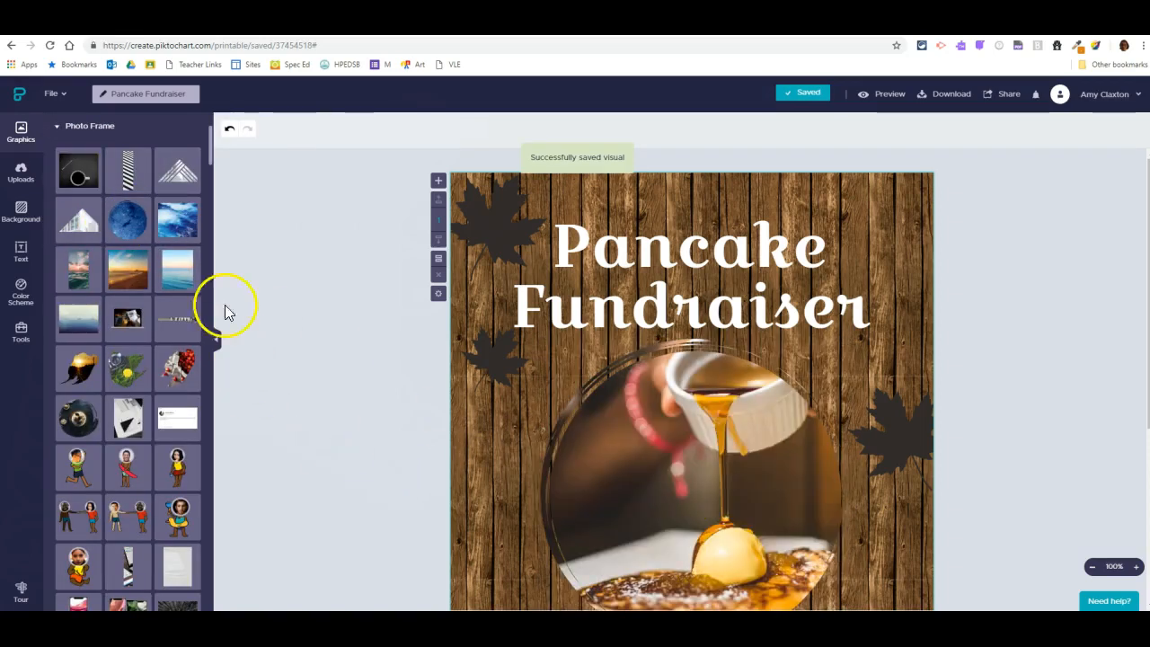
- Look through the uploaded images, the background options, and the text styles and text frames
click(19, 172)
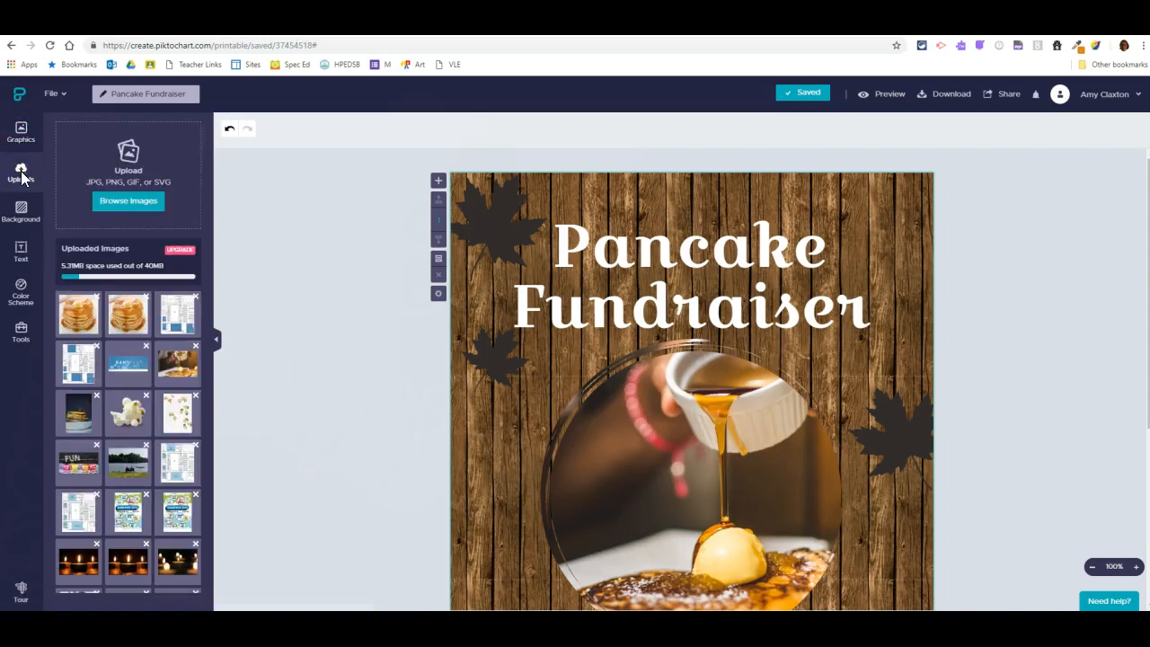
mouse_move(97, 310)
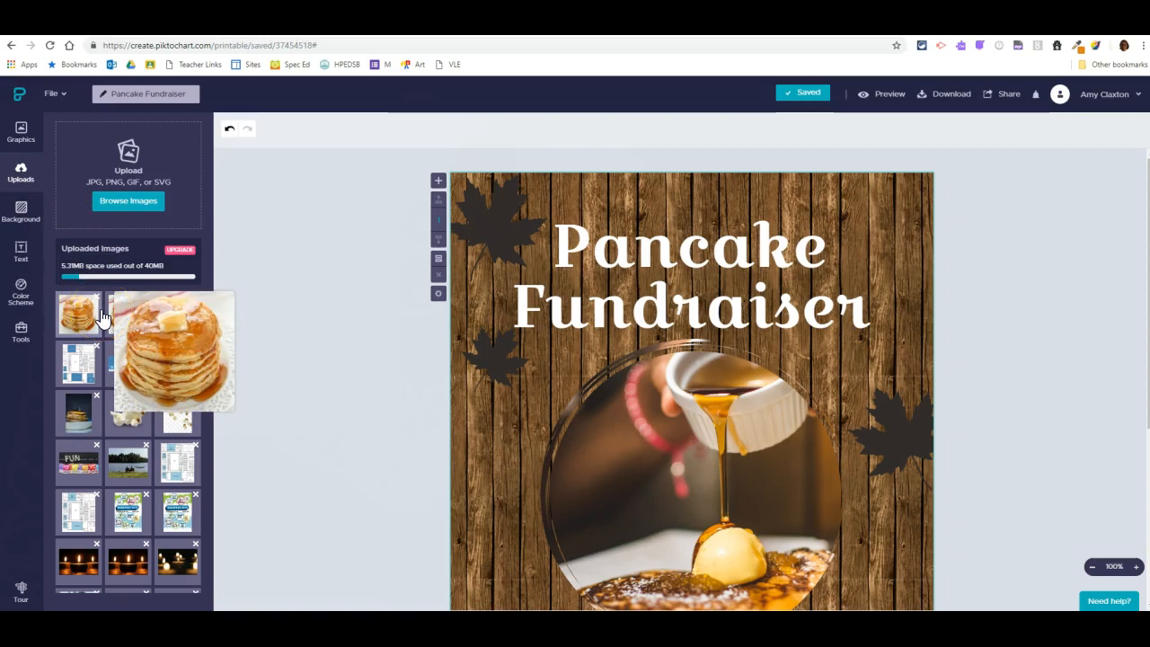
click(21, 209)
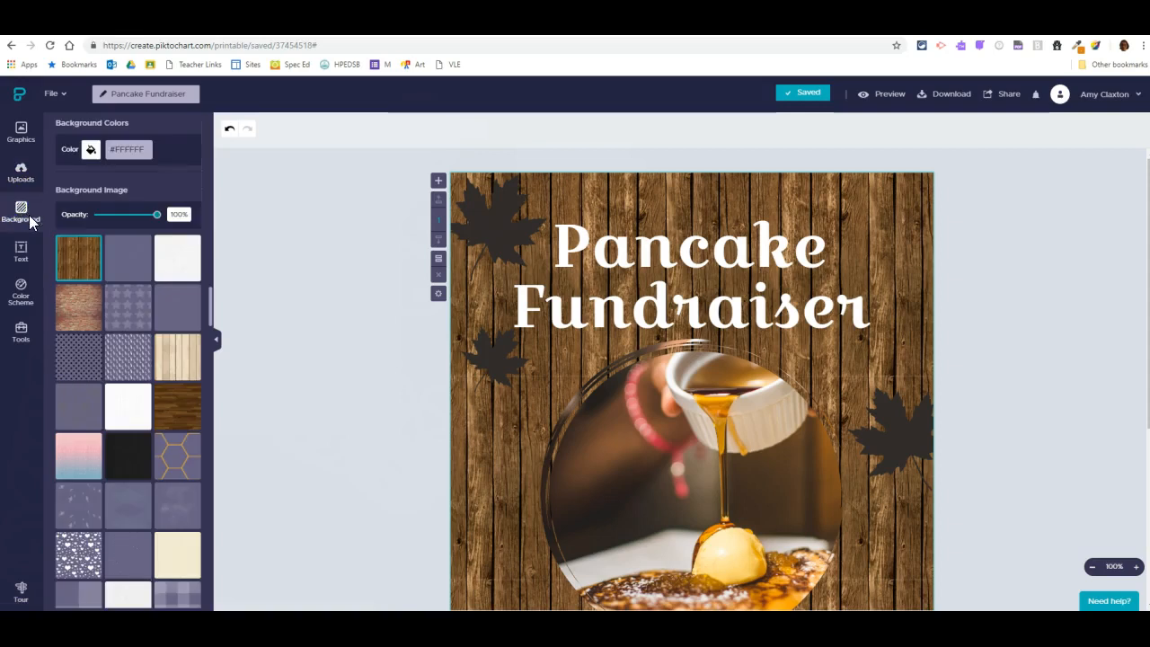
click(22, 252)
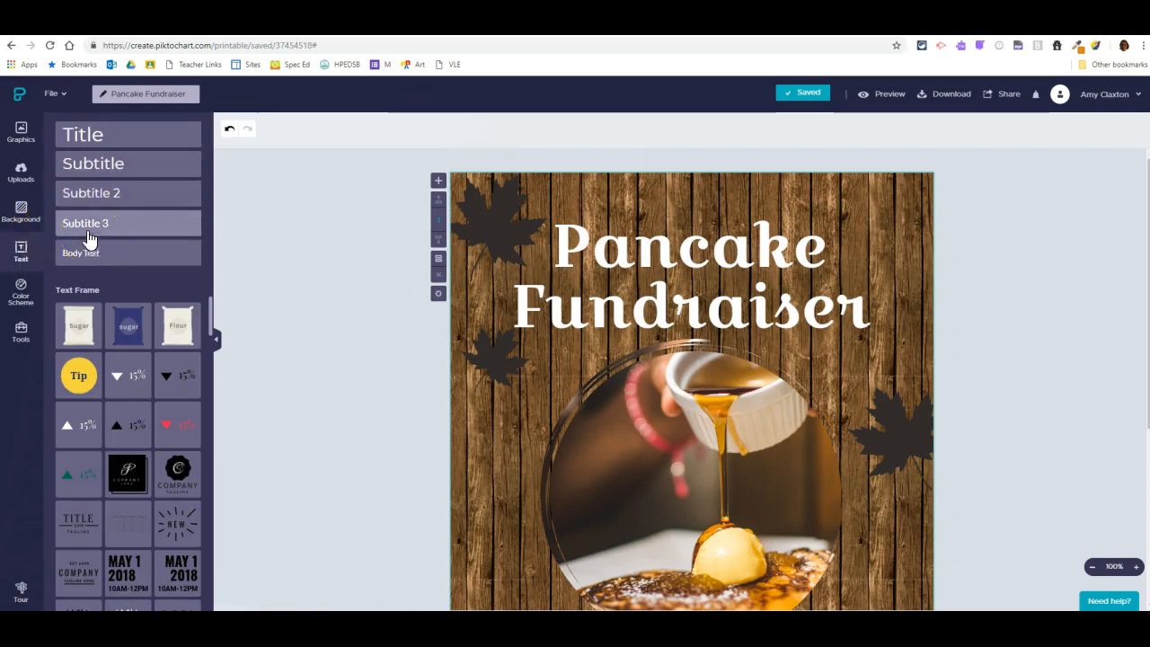
- Try the wood background image at 75% opacity and restore it to 100%
click(24, 212)
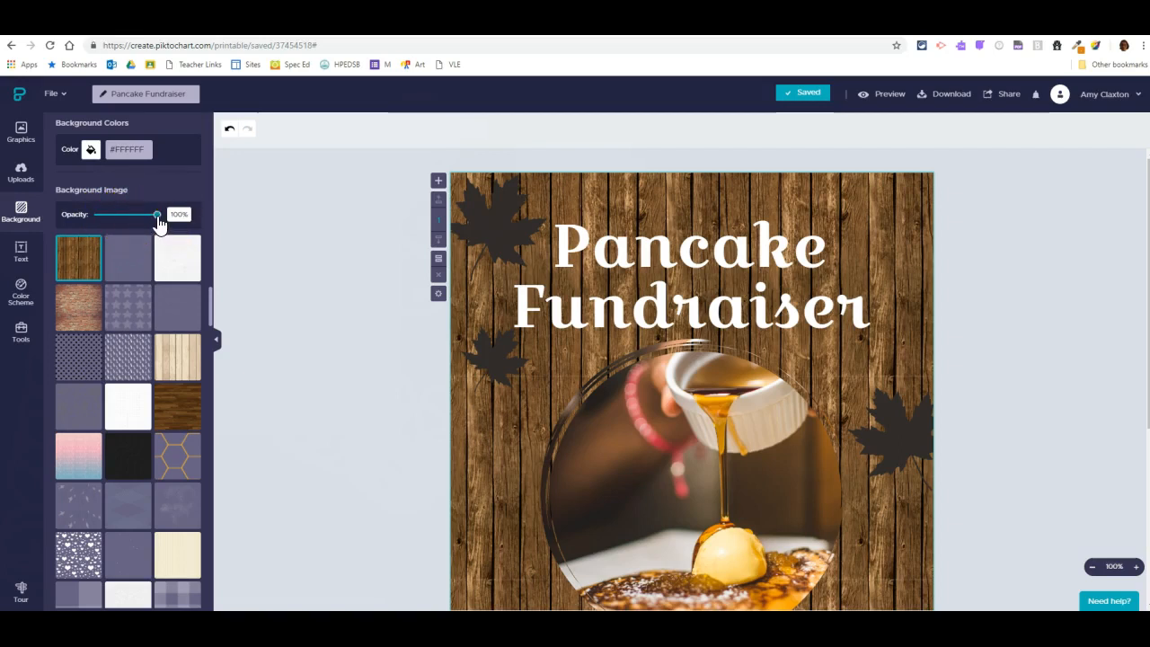
drag(157, 216, 143, 217)
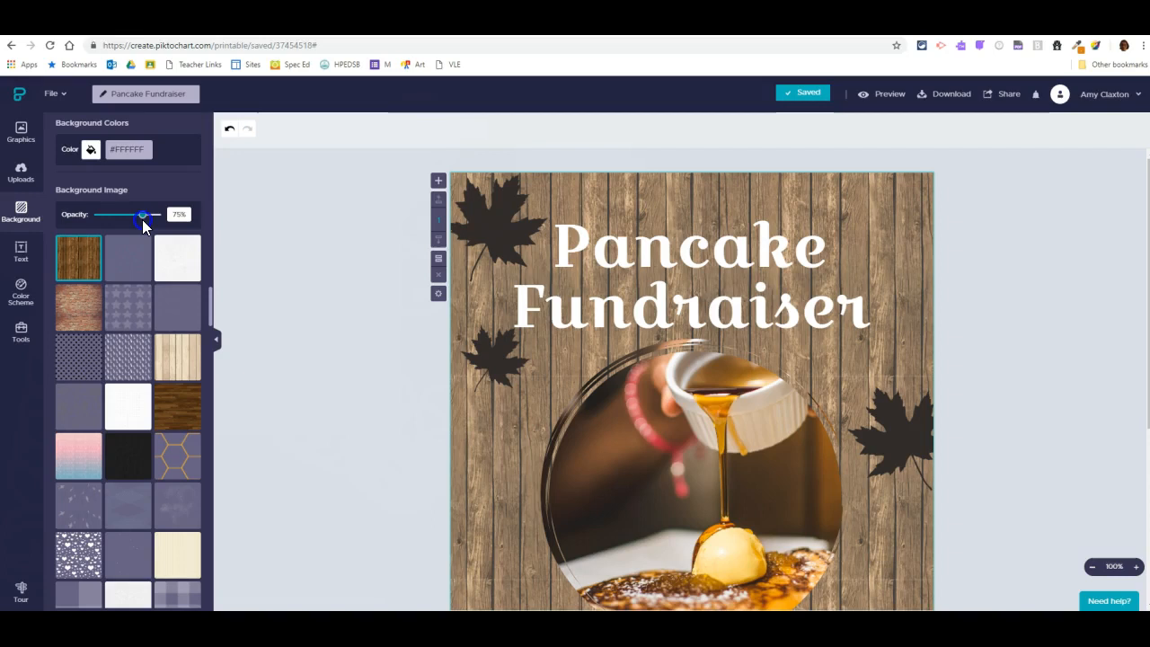
drag(144, 217, 173, 219)
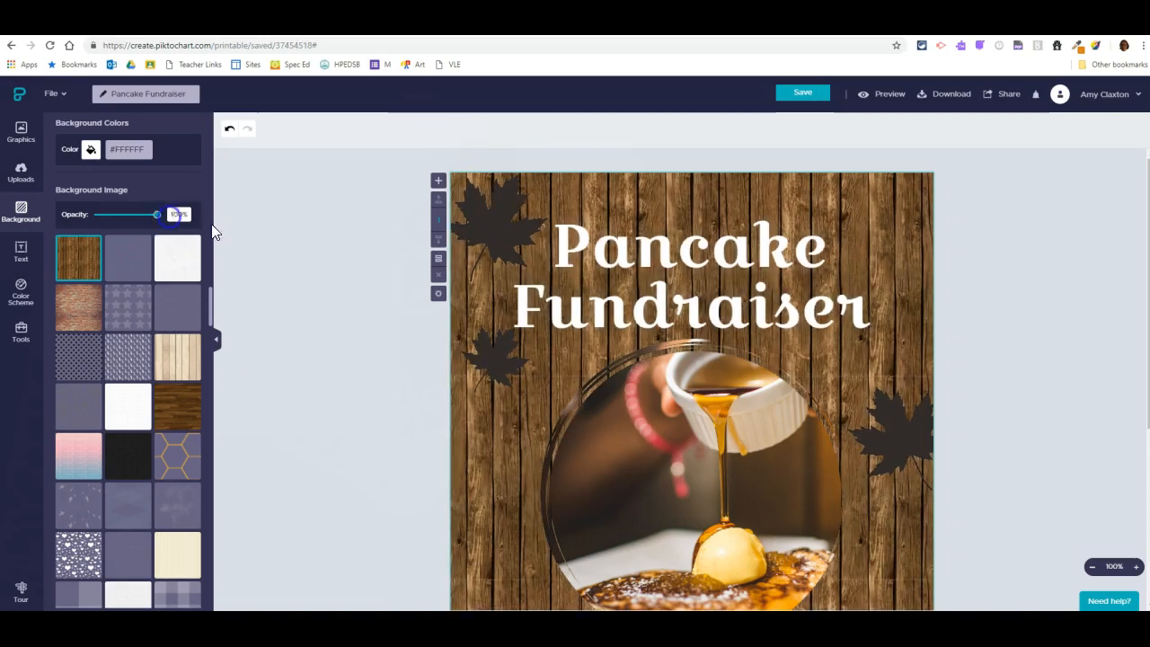
- Try reducing the opacity of the large maple leaf beside the title to 57%, and undo that change
click(656, 241)
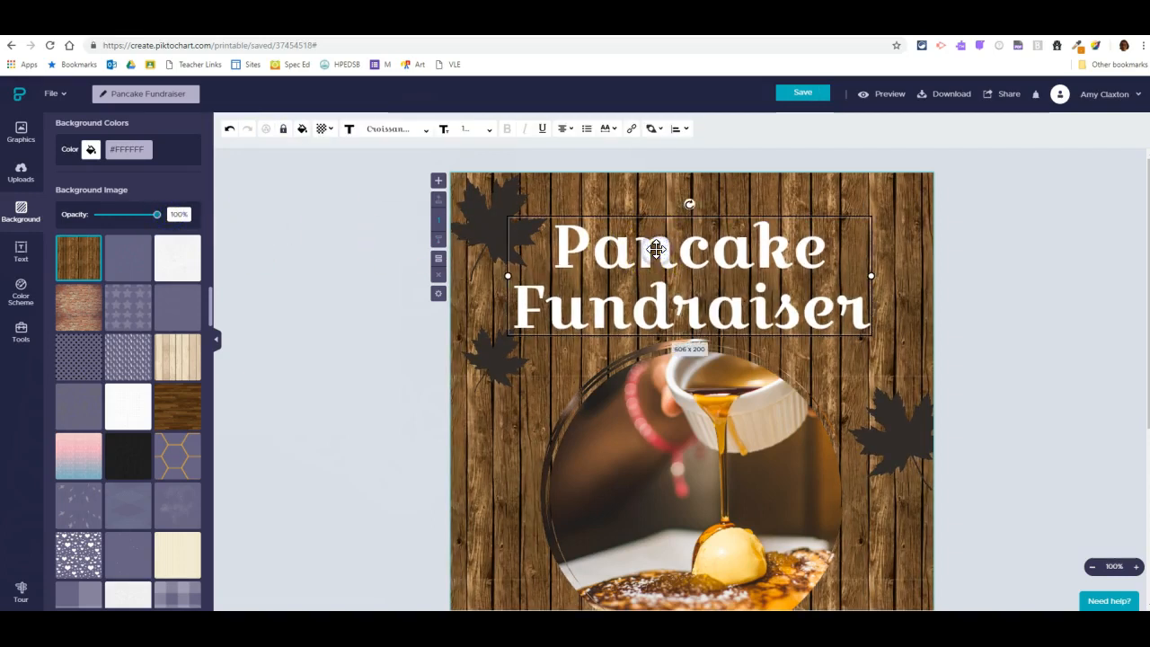
click(480, 217)
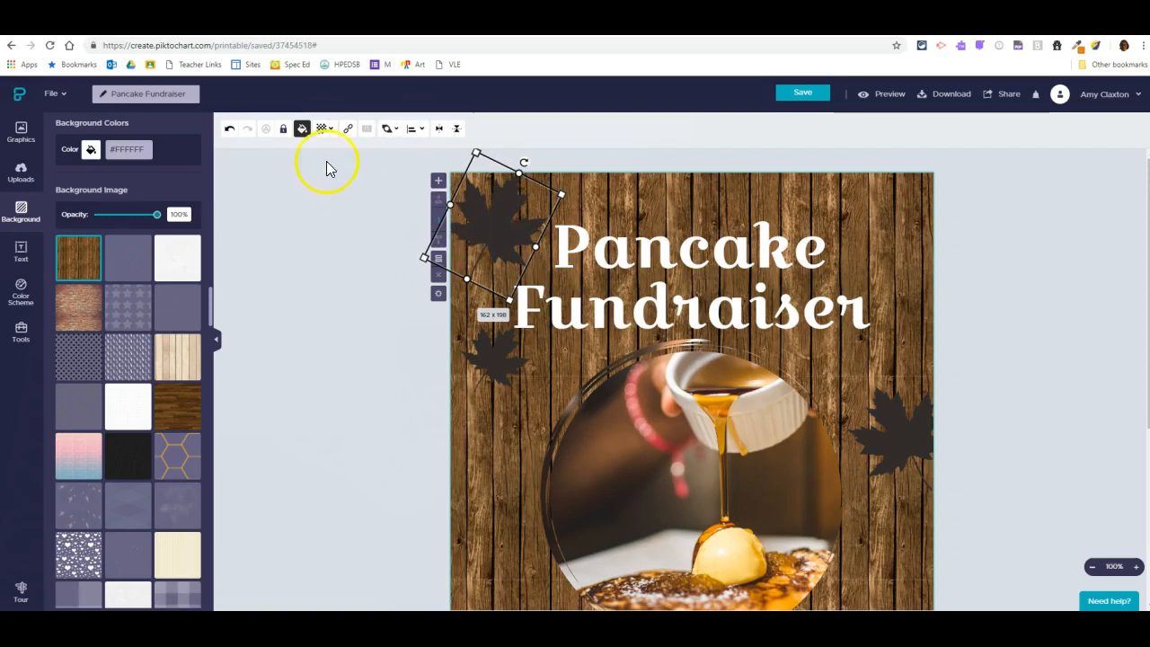
click(329, 133)
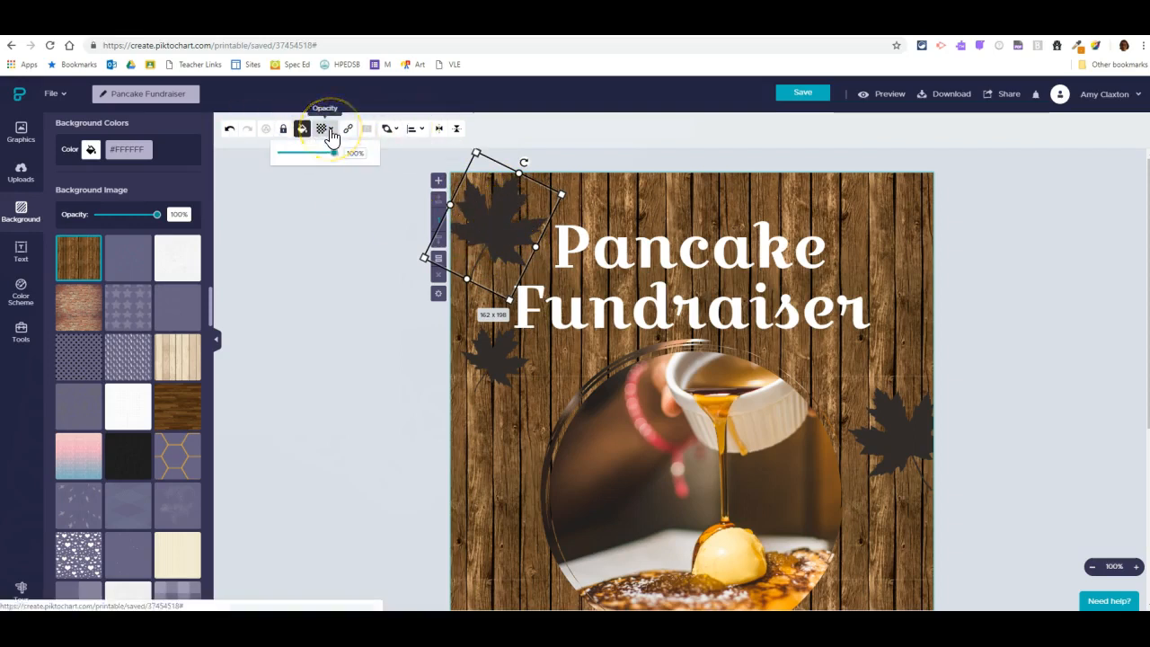
drag(333, 153, 311, 156)
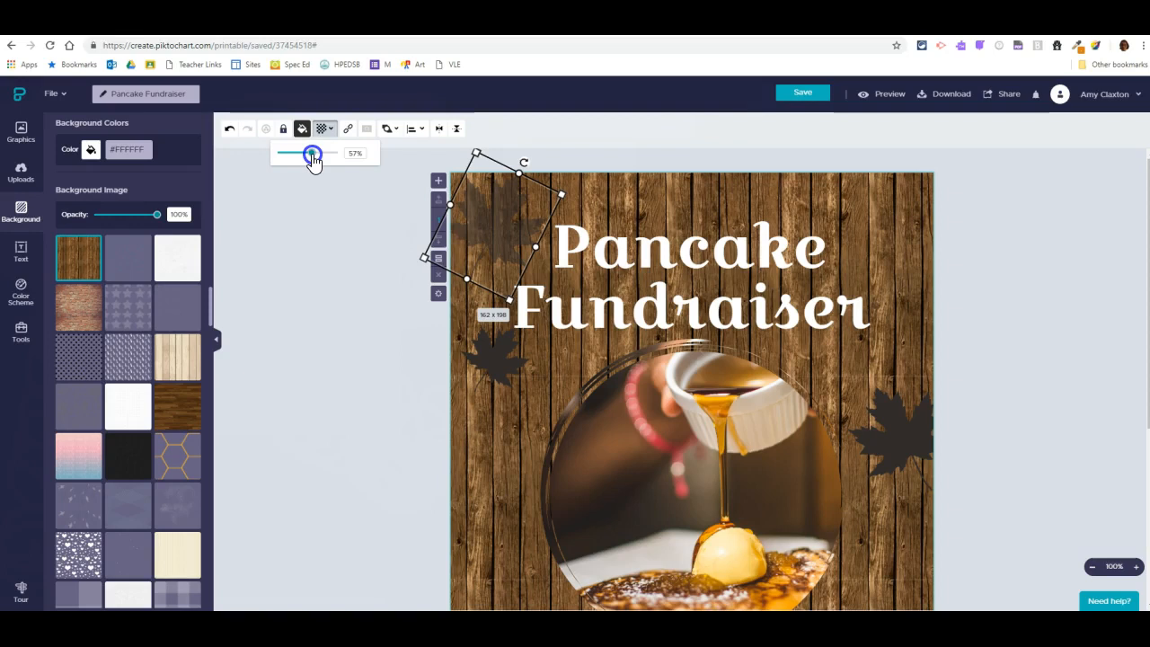
click(228, 131)
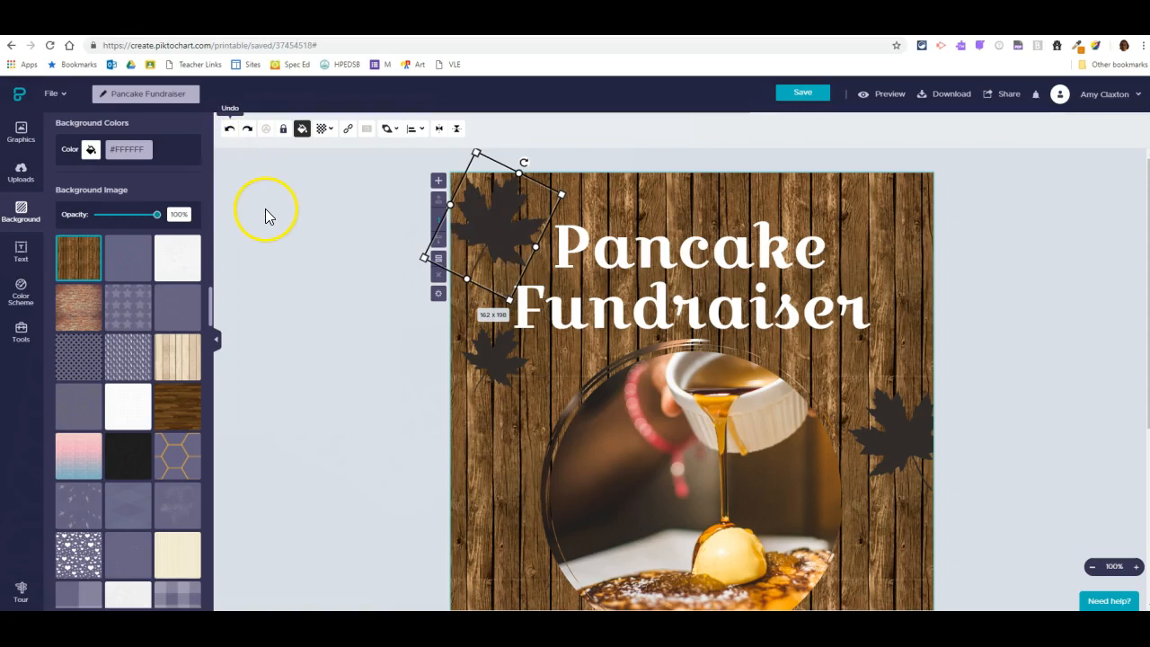
- Add a Subtitle 2 text box to the poster and move it over the large leaf beside the title
click(21, 252)
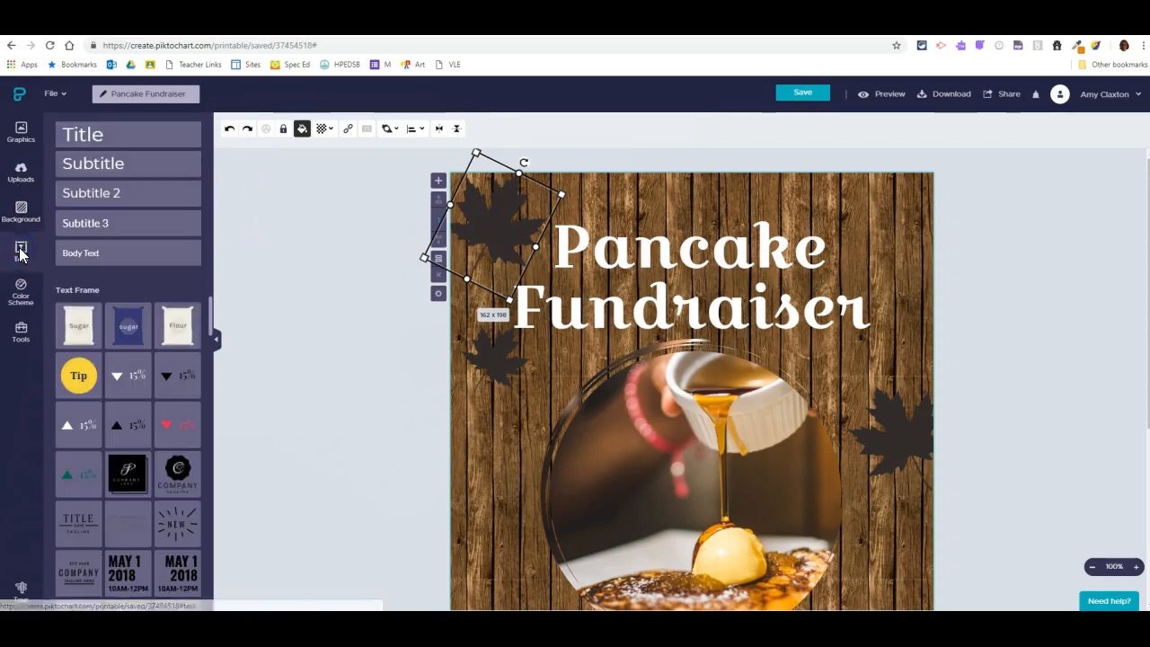
click(102, 199)
click(683, 389)
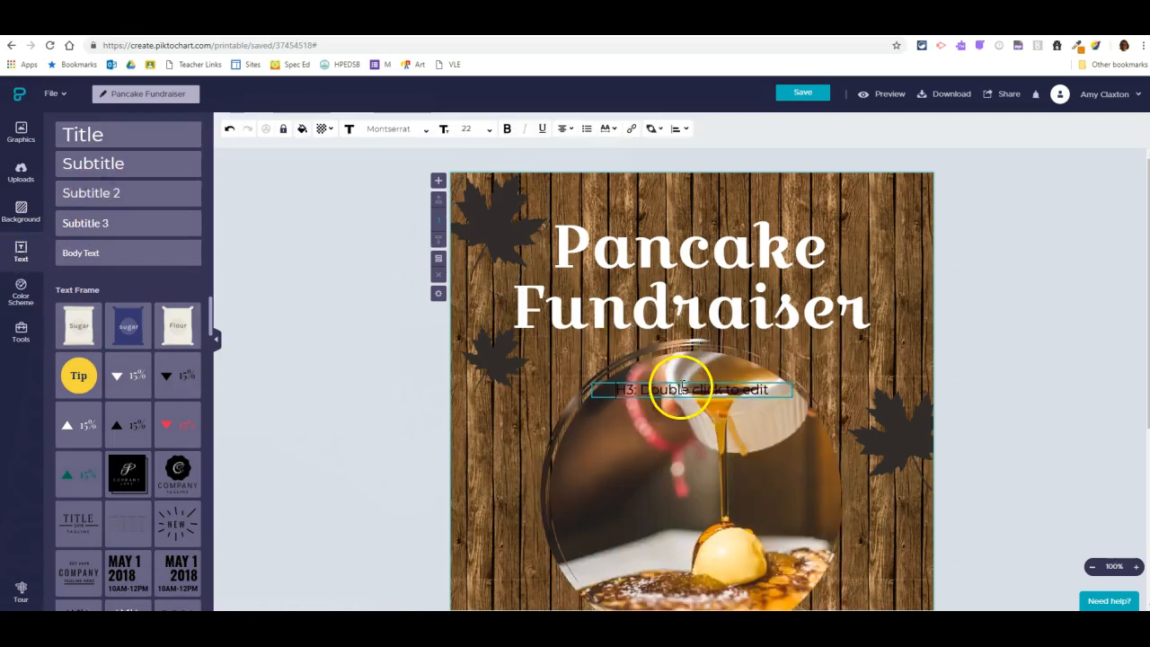
click(502, 421)
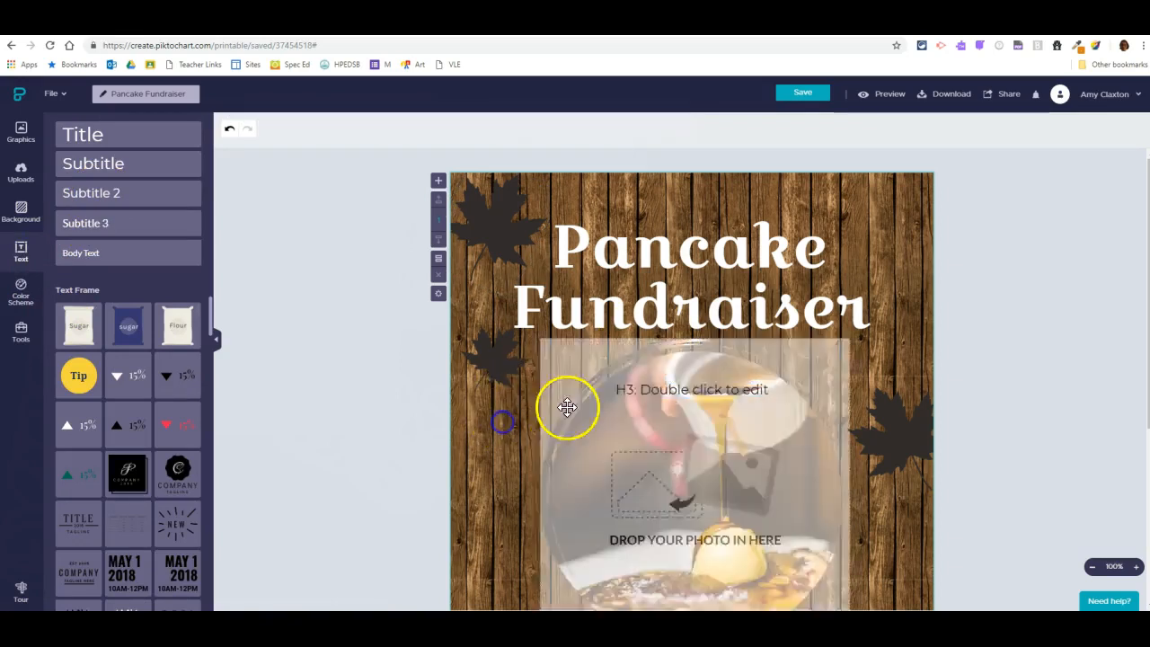
drag(634, 382, 485, 207)
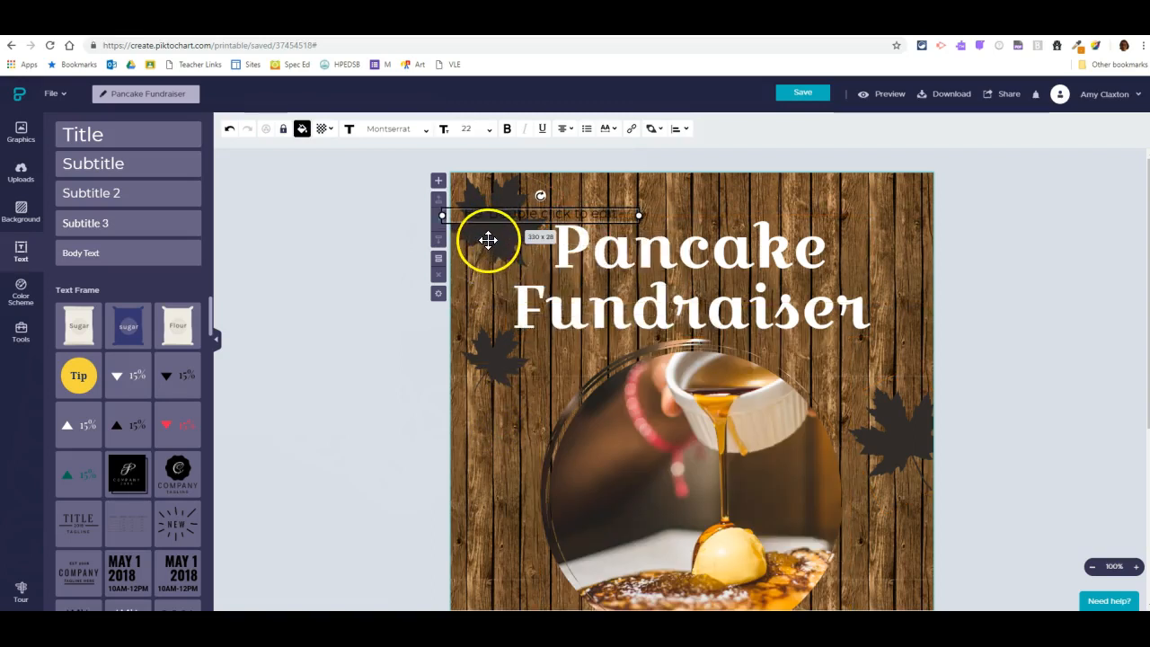
- Send the placeholder text behind the large leaf, and bring it back to the front
click(488, 241)
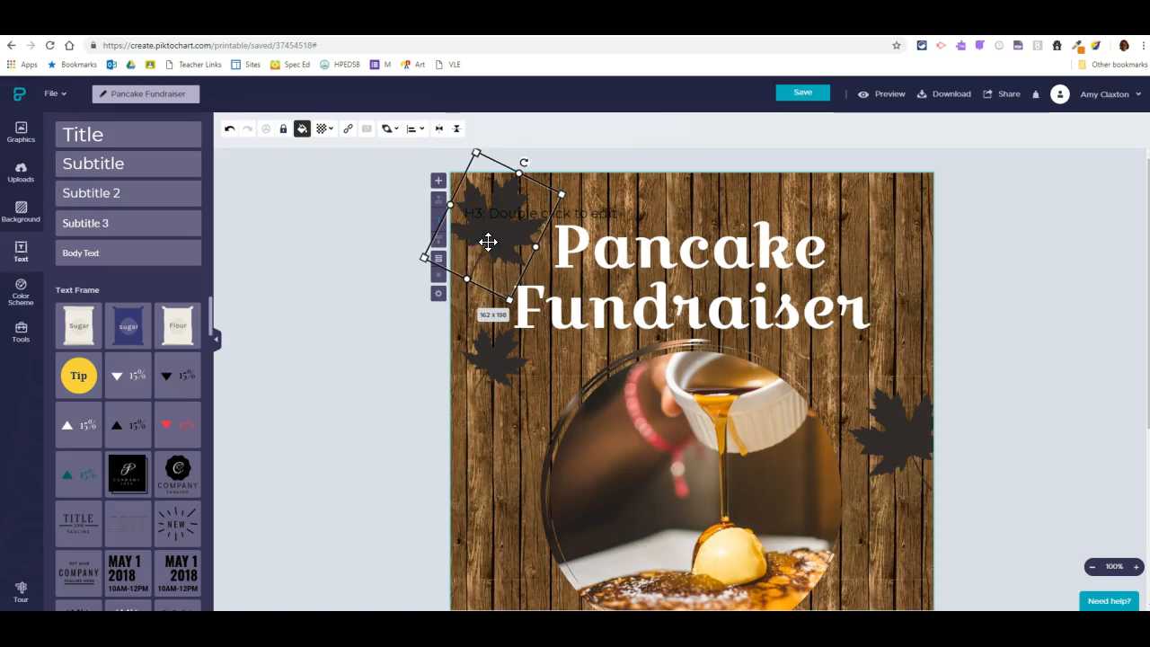
click(487, 241)
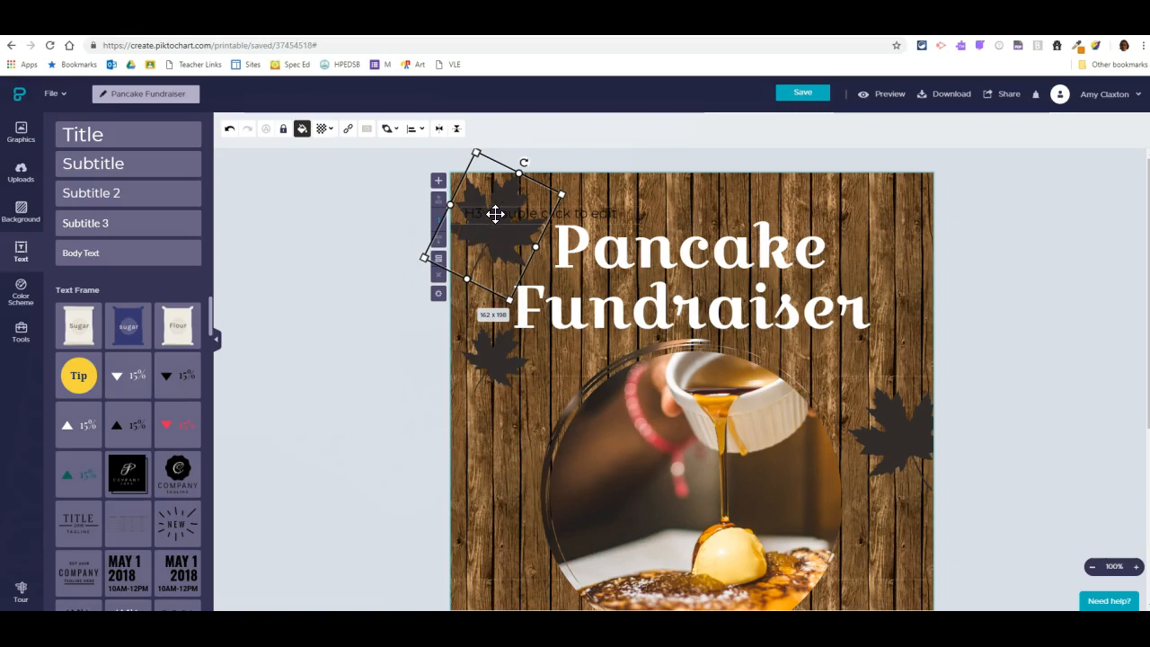
click(495, 214)
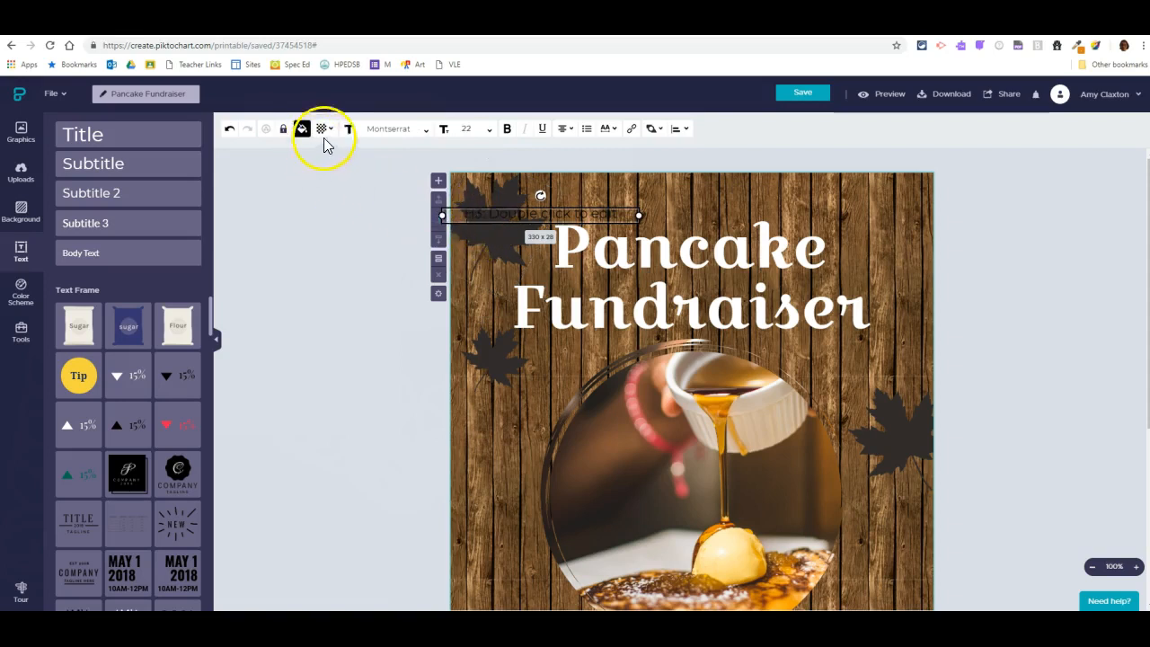
click(654, 131)
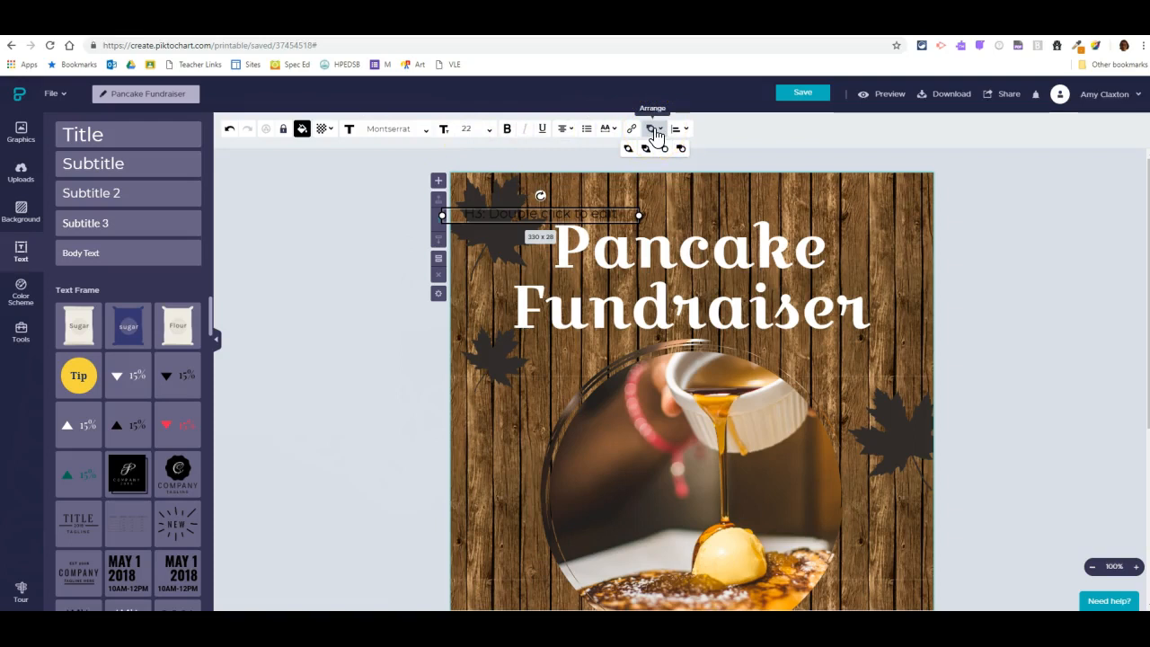
click(646, 151)
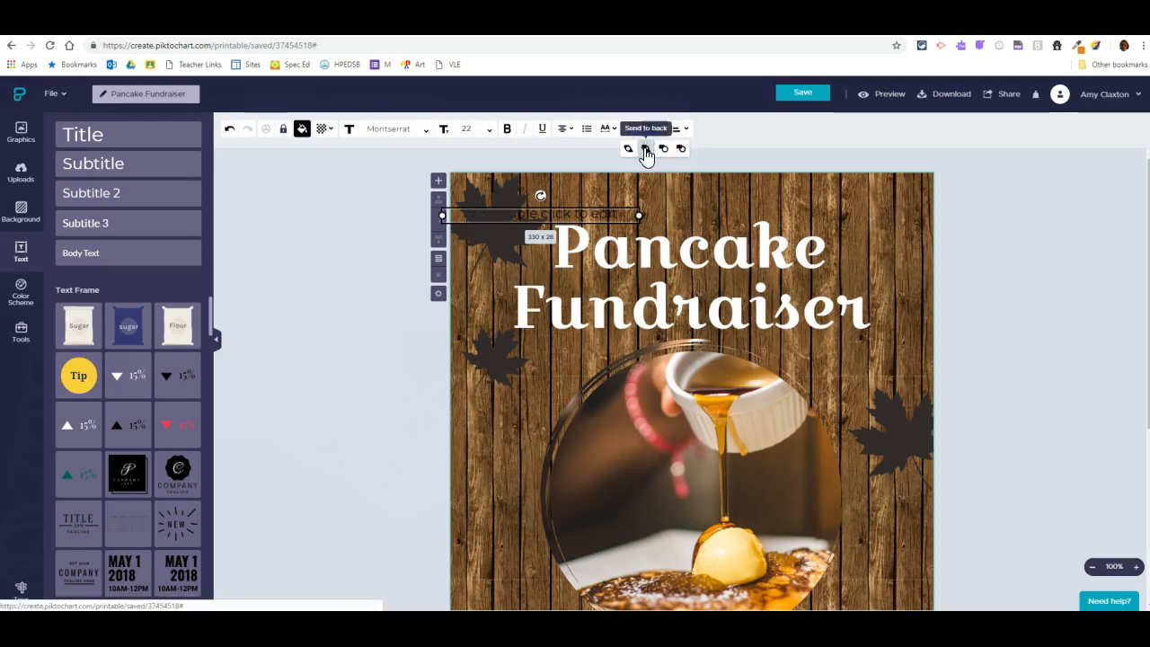
click(631, 150)
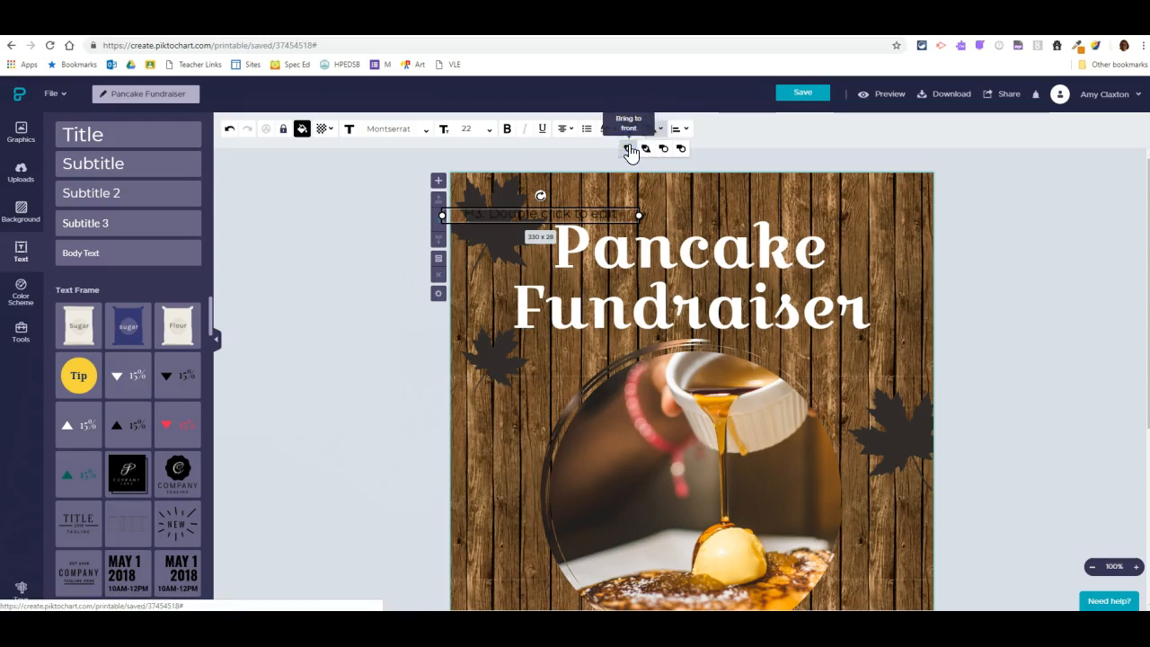
click(631, 151)
- Send the large maple leaf beside the title to the back, and bring it to the front over the placeholder text
click(507, 238)
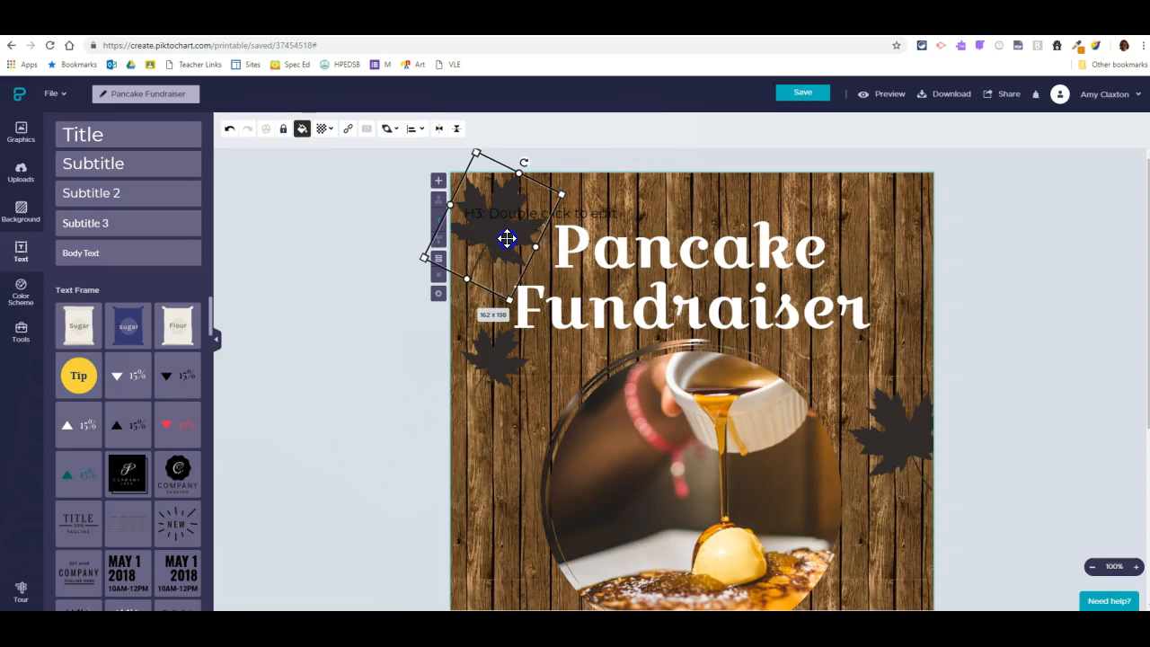
click(514, 202)
click(388, 128)
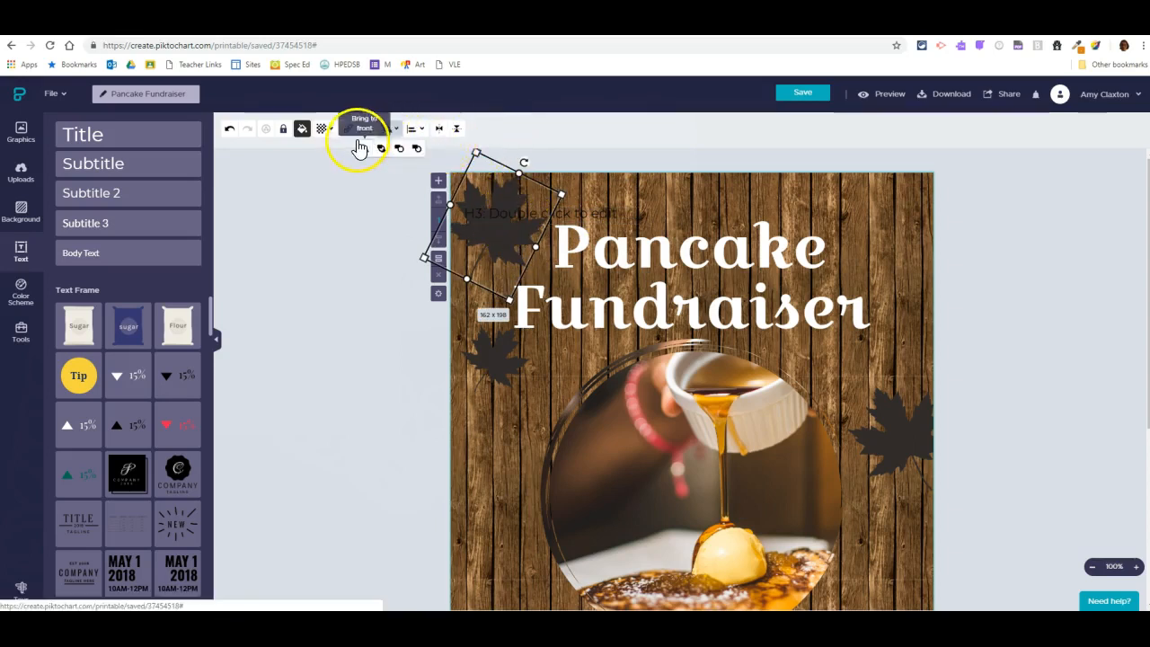
click(417, 153)
click(363, 150)
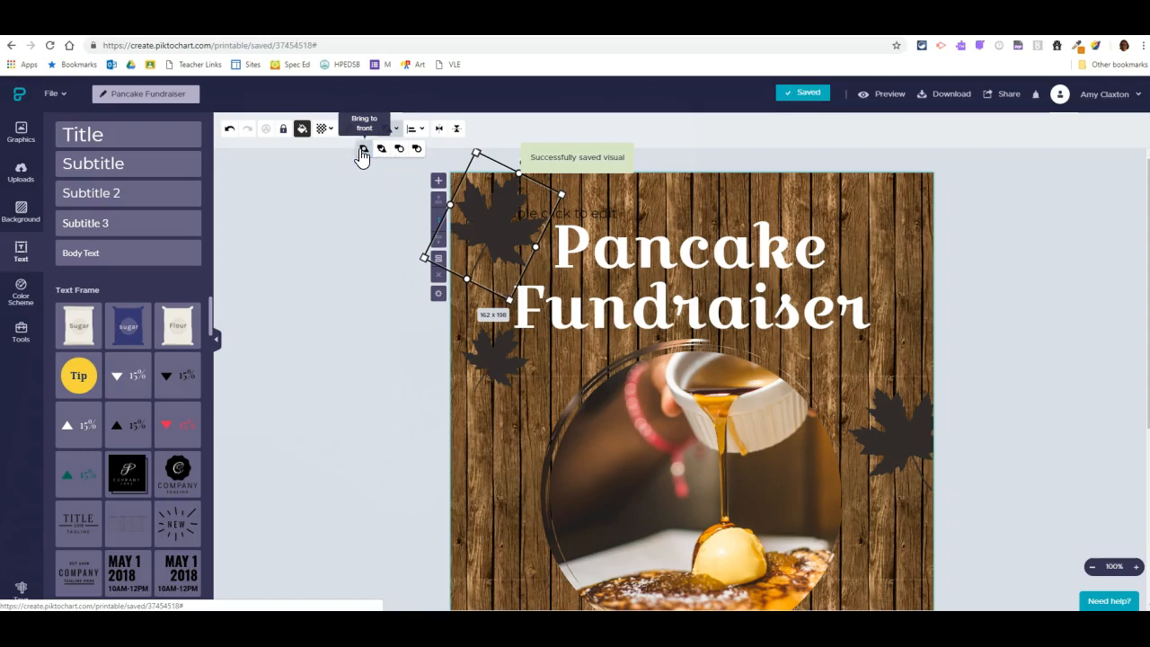
- Delete the placeholder Subtitle 2 text box overlapping the large maple leaf
click(604, 208)
key(Delete)
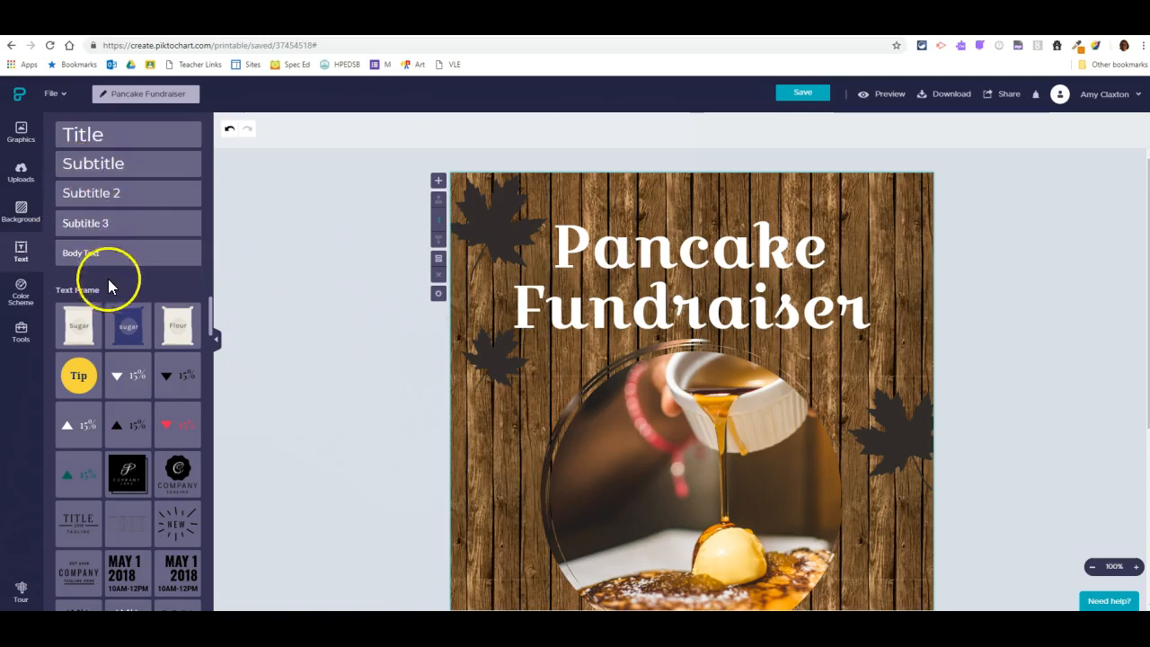
- Try the NEW text frame on the poster beside the circular pancake photo, opening its wording for editing, and delete the frame
click(127, 342)
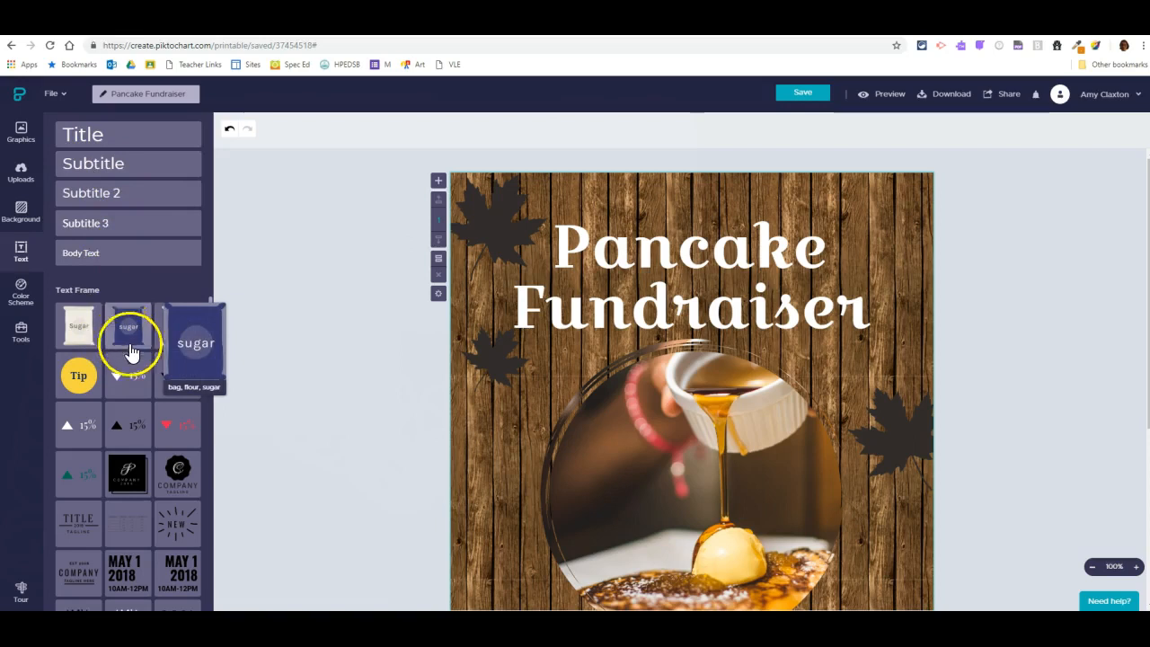
click(178, 529)
drag(184, 527, 464, 427)
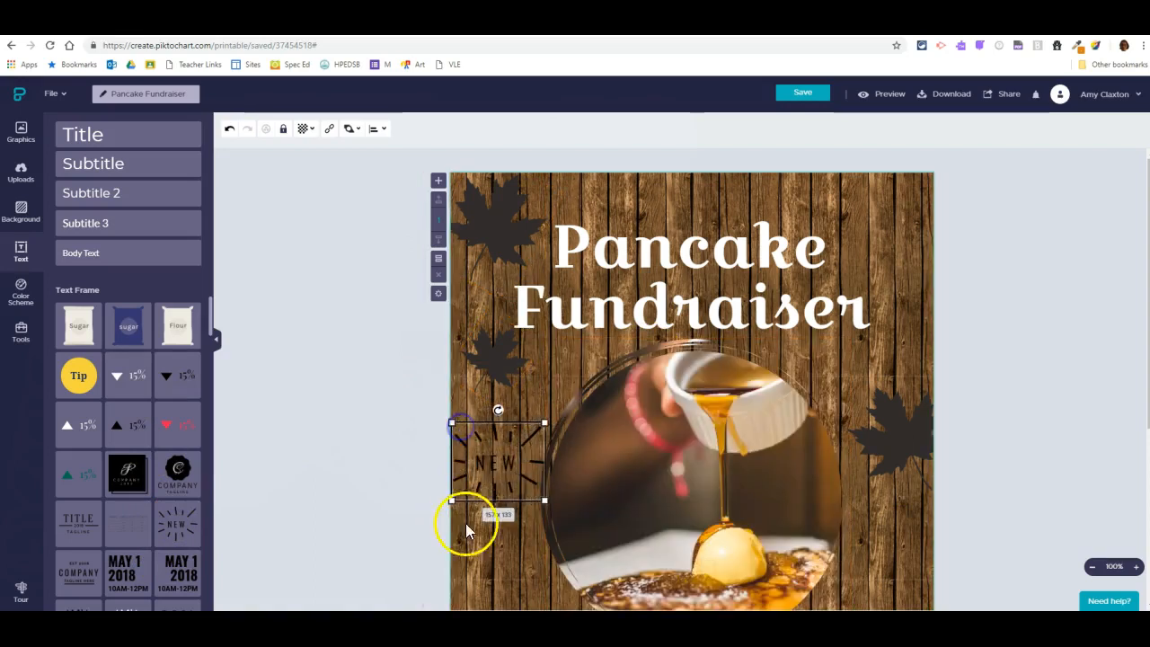
double_click(482, 467)
drag(475, 467, 521, 469)
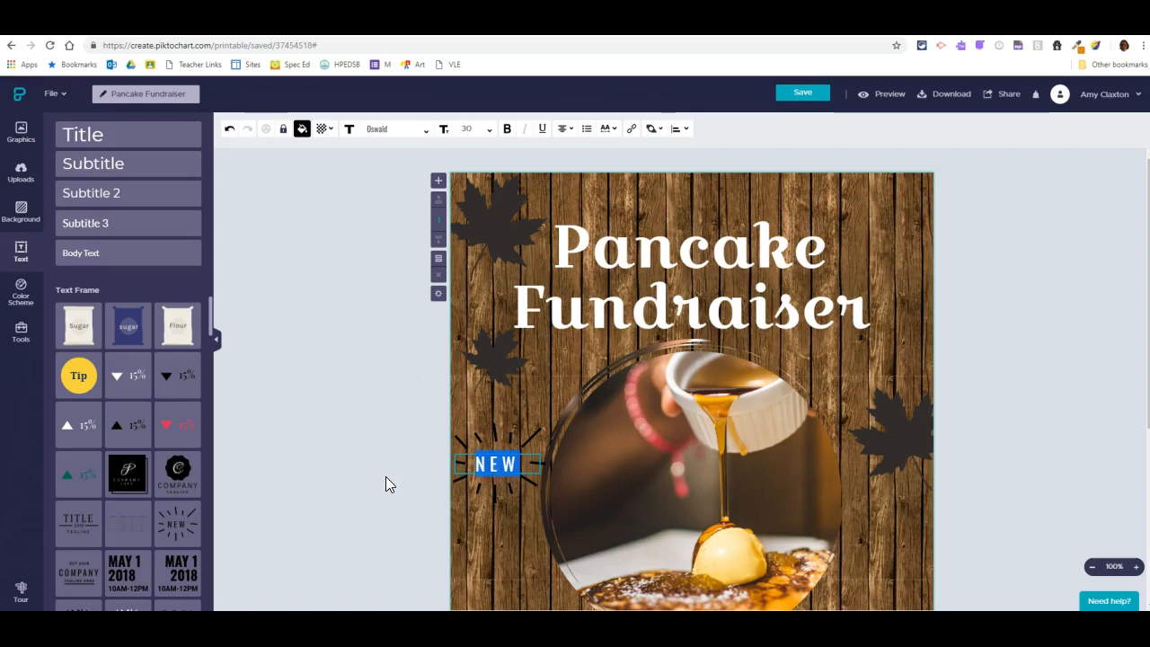
click(454, 440)
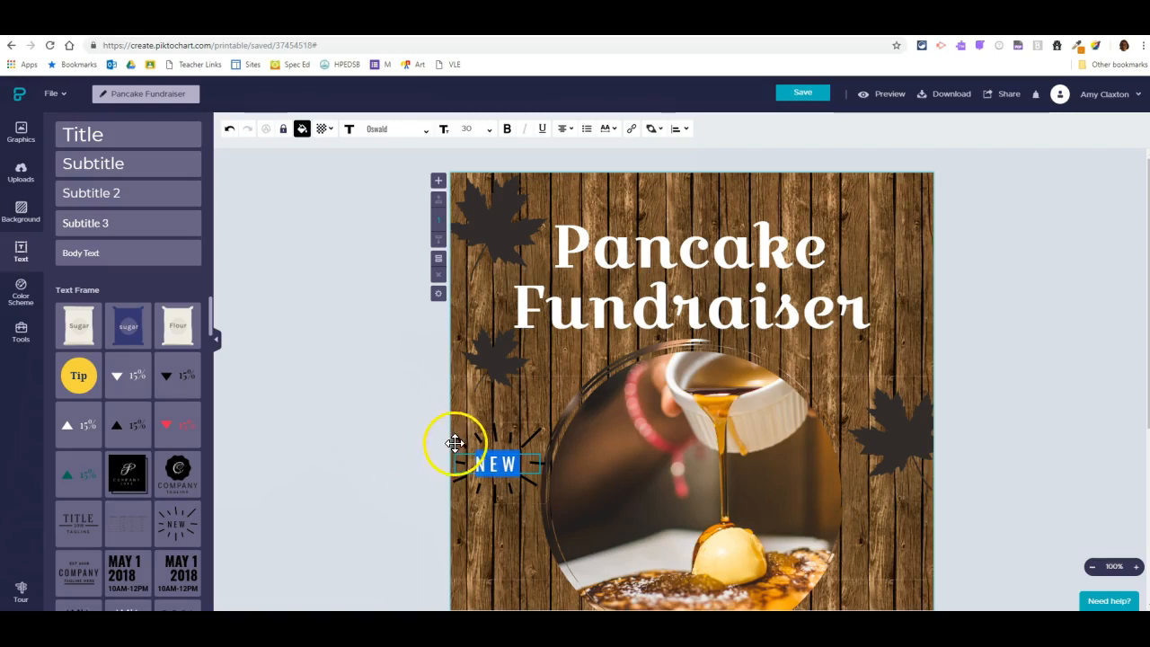
key(Delete)
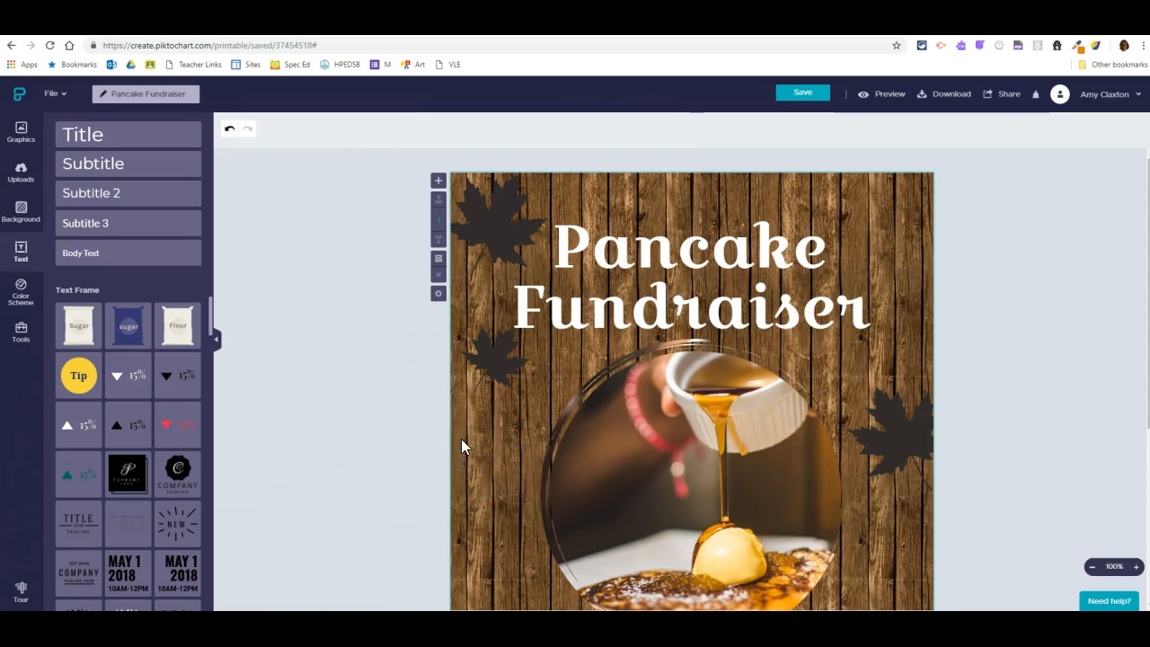
- Preview the sample fruit data as pyramid, line and pie charts in the chart tool, and close it without inserting a chart
click(20, 333)
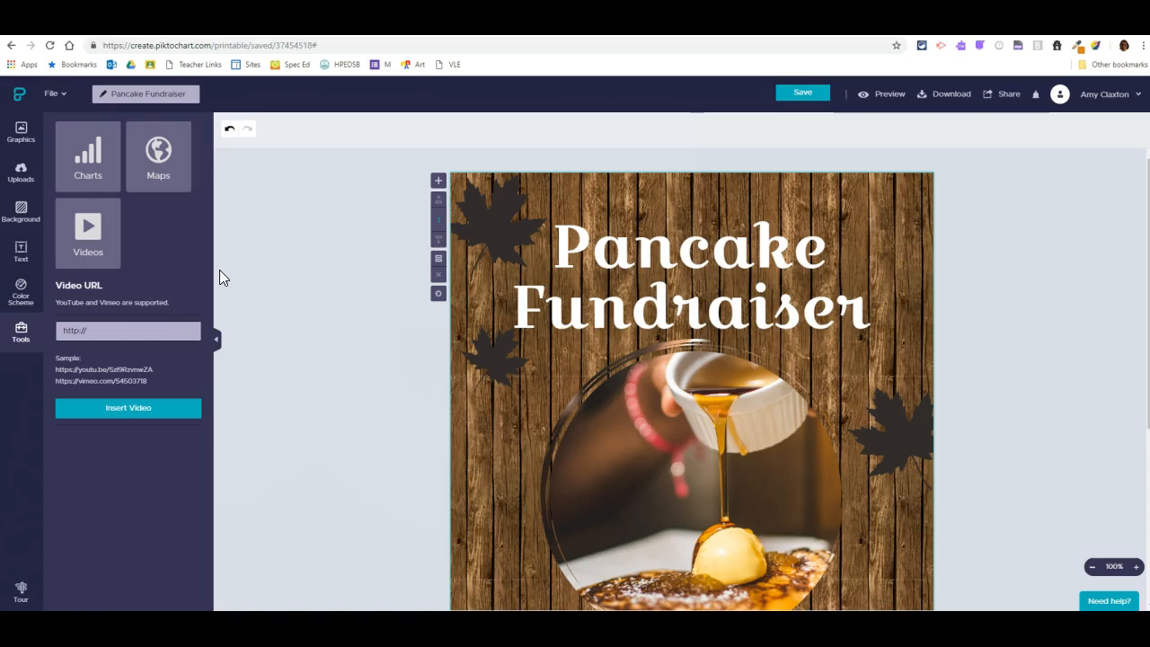
click(96, 161)
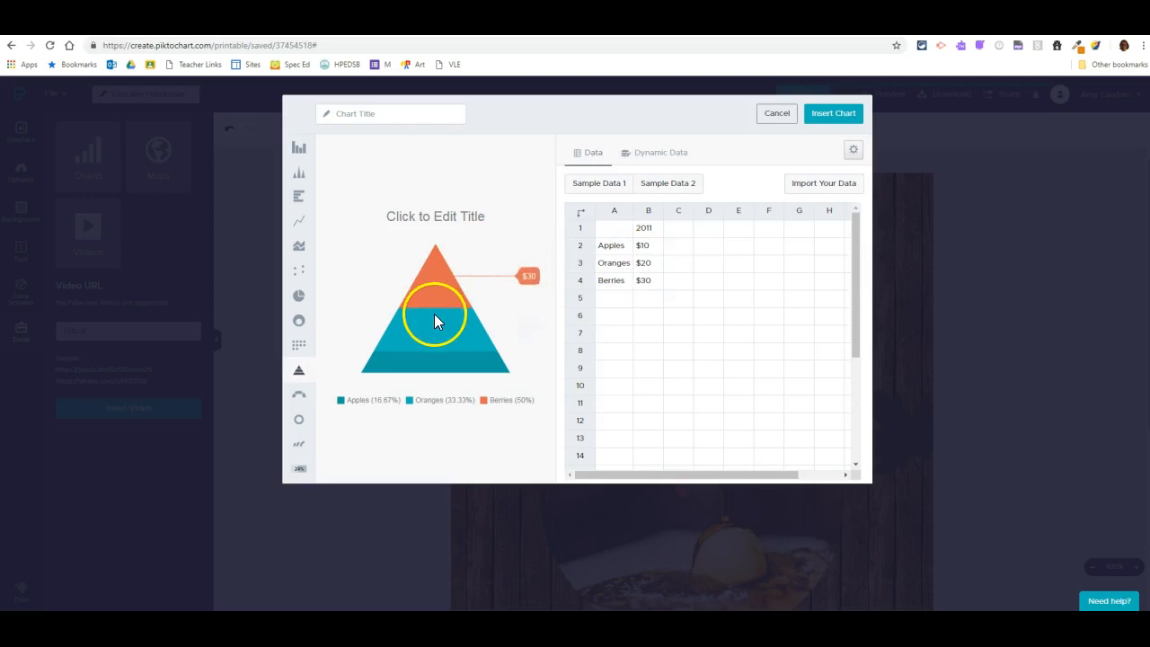
mouse_move(435, 320)
mouse_move(440, 374)
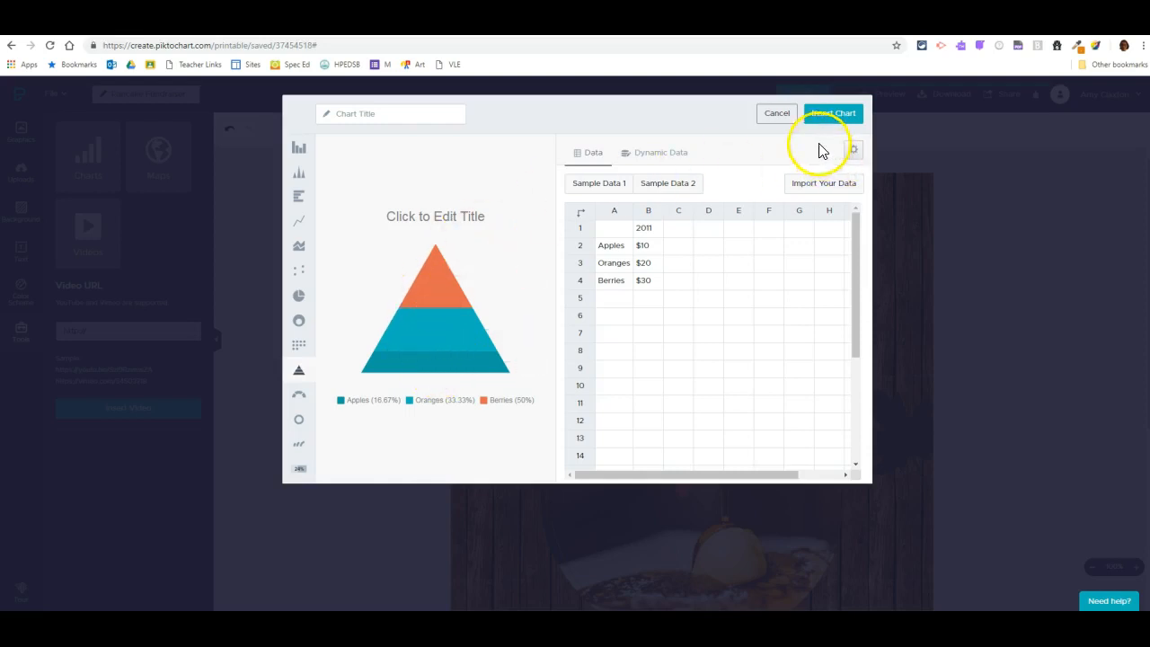
click(302, 224)
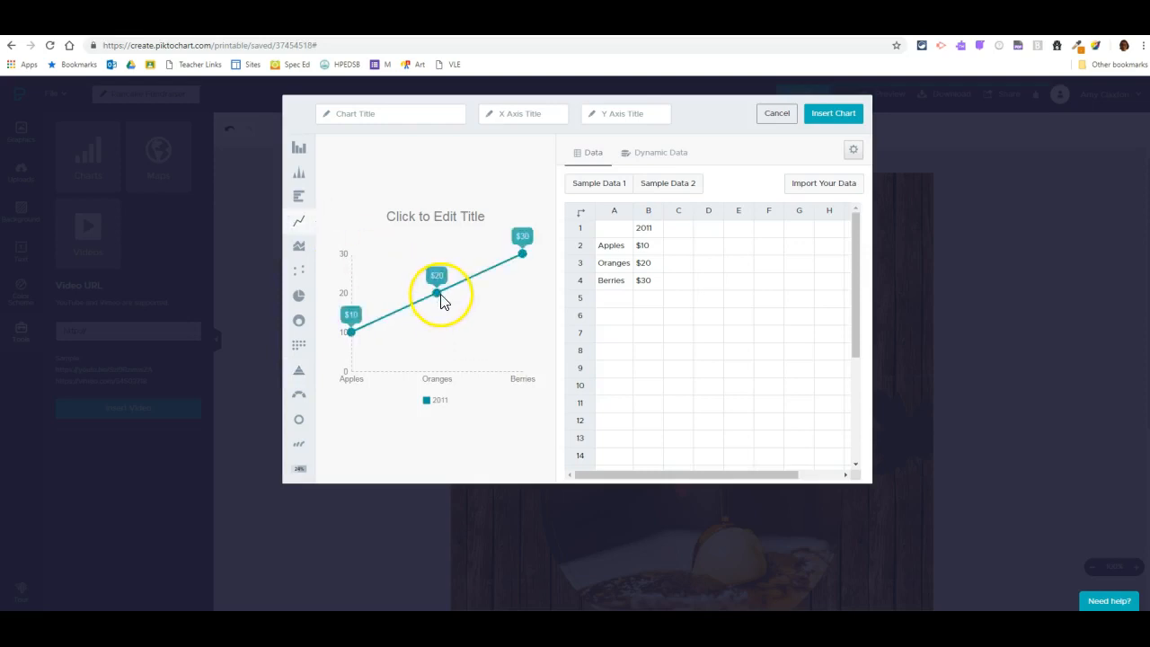
mouse_move(527, 260)
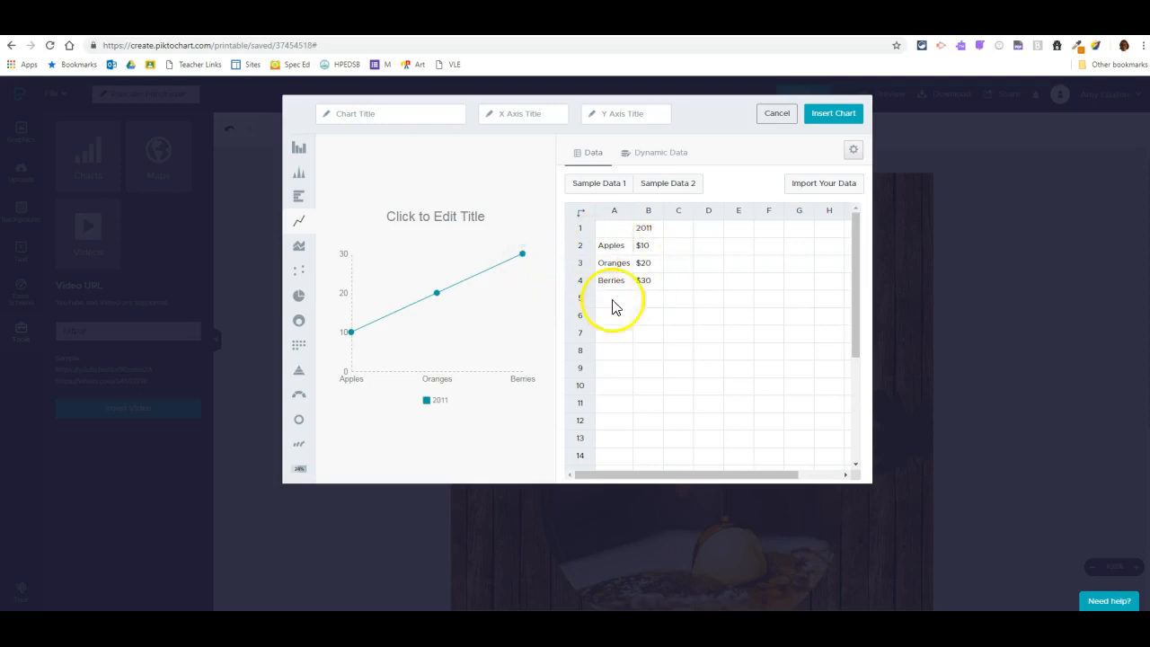
click(301, 299)
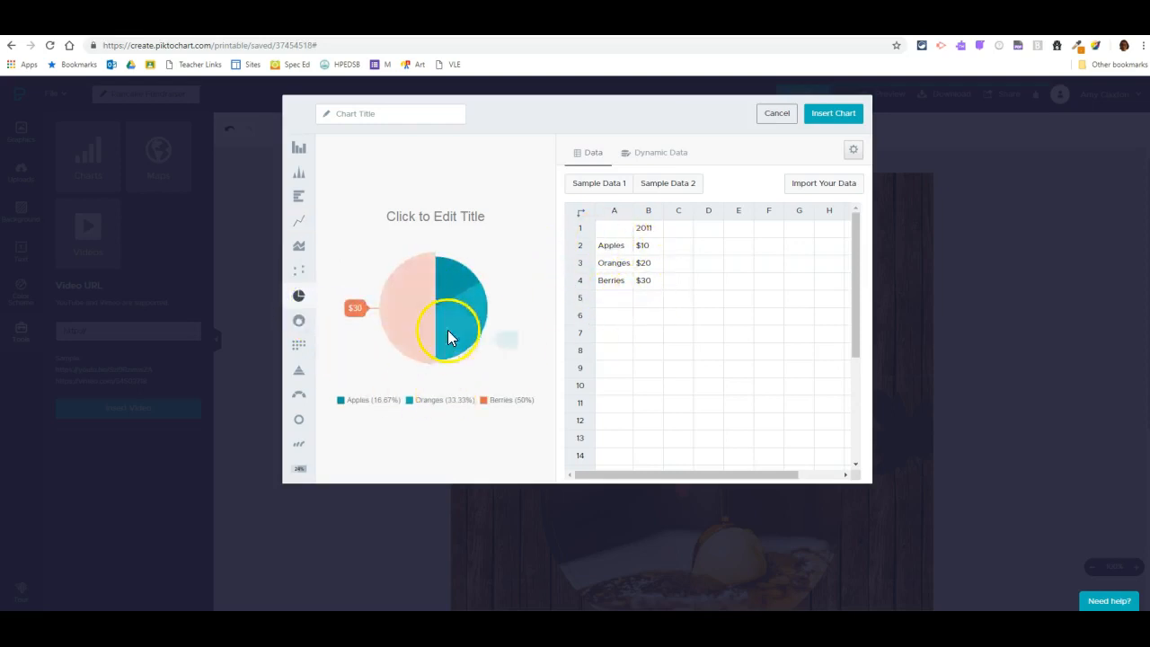
click(389, 351)
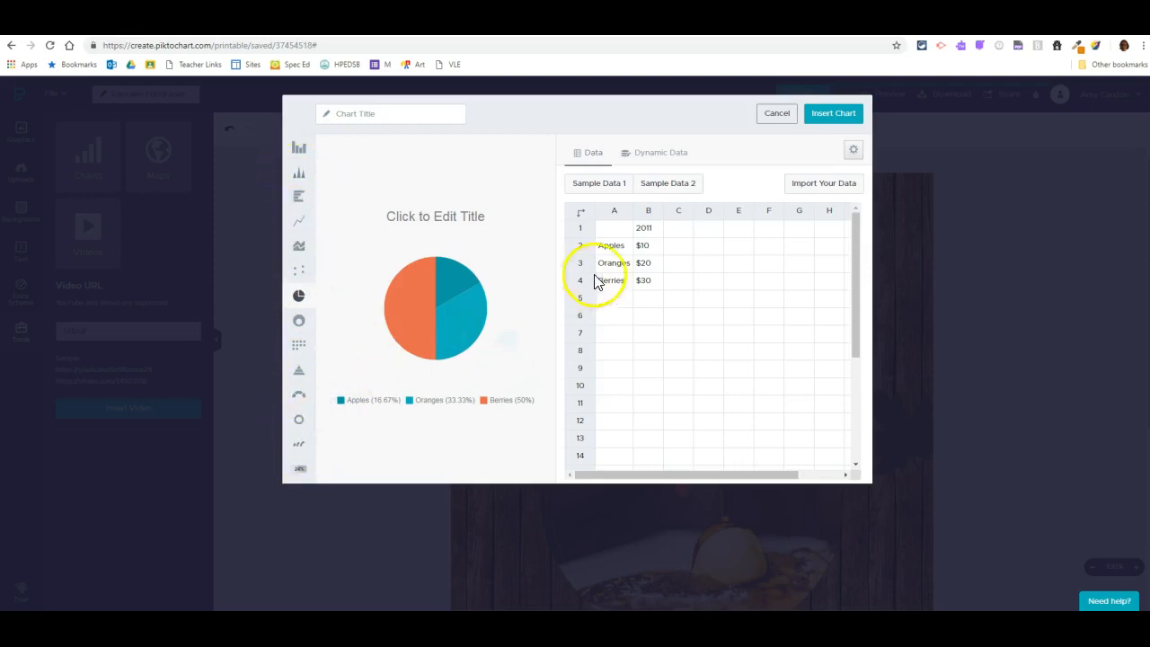
click(770, 117)
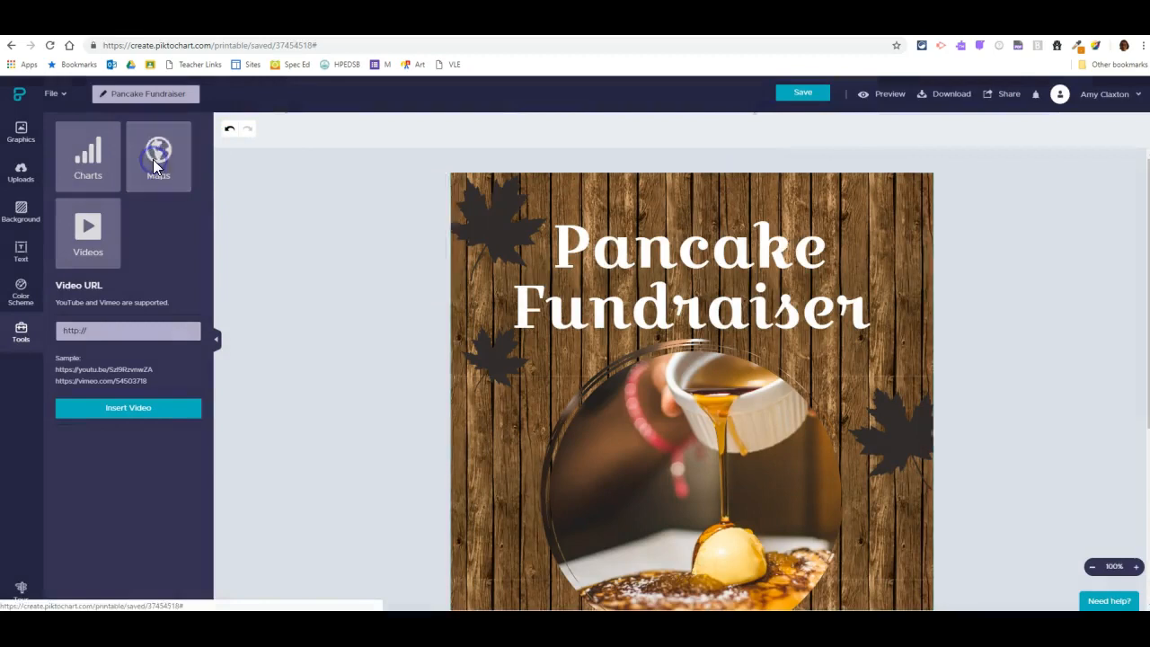
- View the world map preview and country list in the map tool, and close it without inserting a map
click(153, 159)
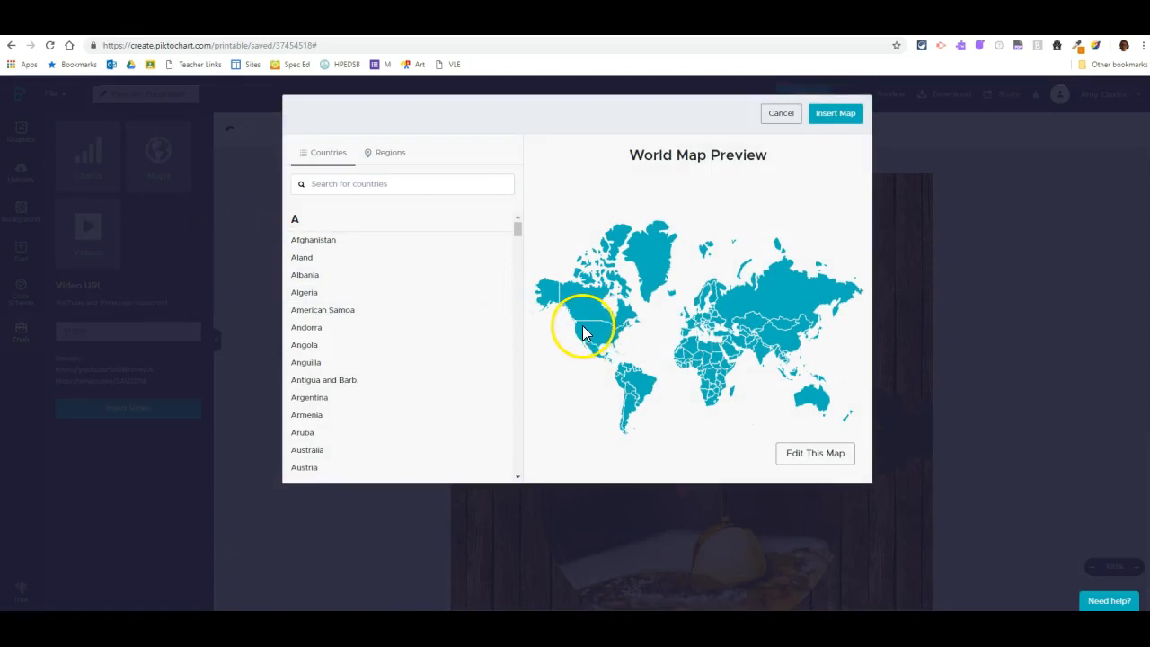
click(783, 115)
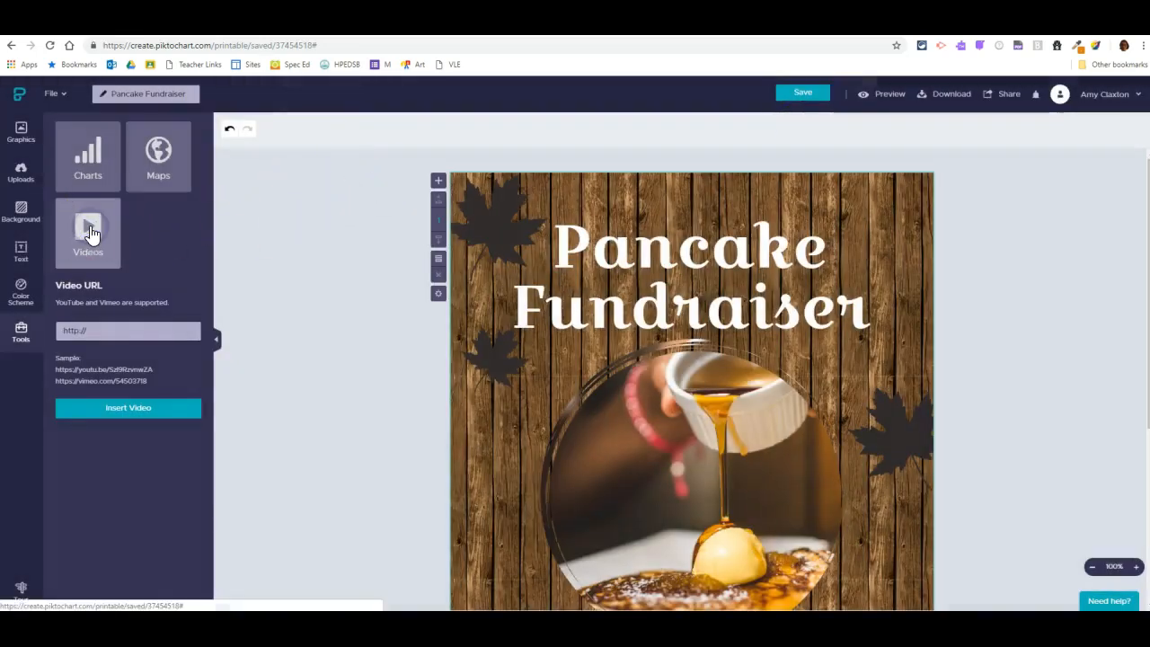